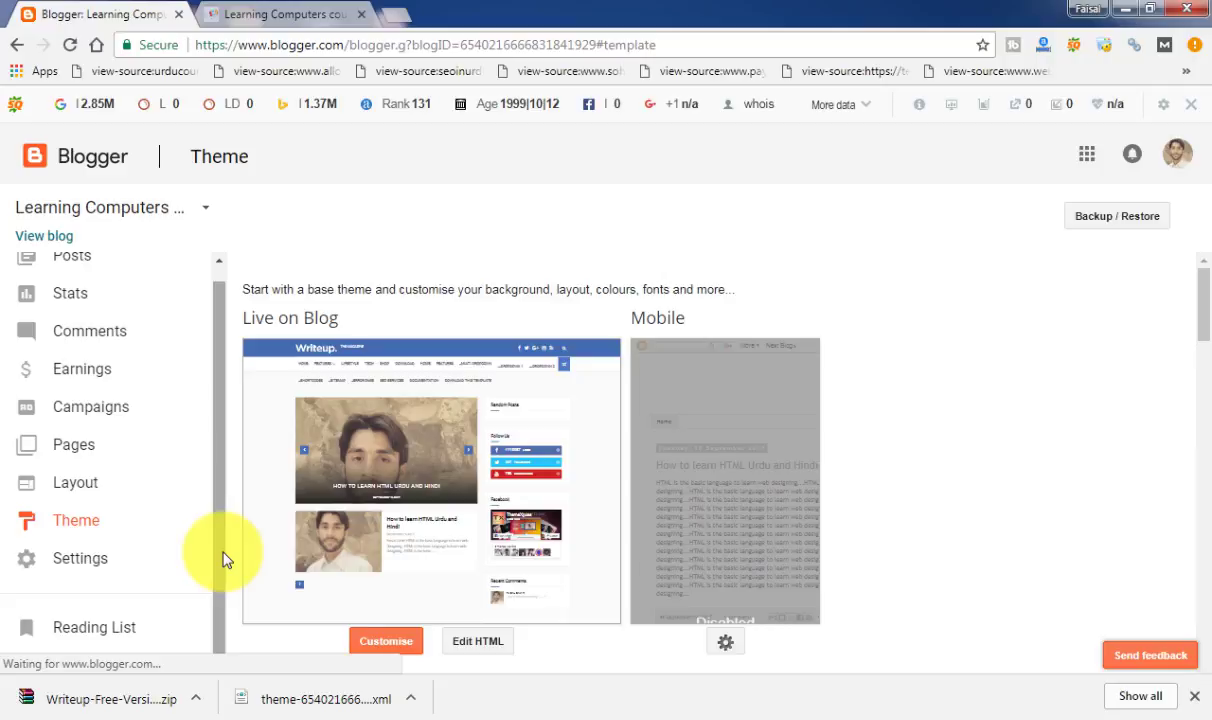
In the blog's basic settings, save the description "This blog is about to learn basic computer programs like photoshop, inpages,"
left_click(92, 561)
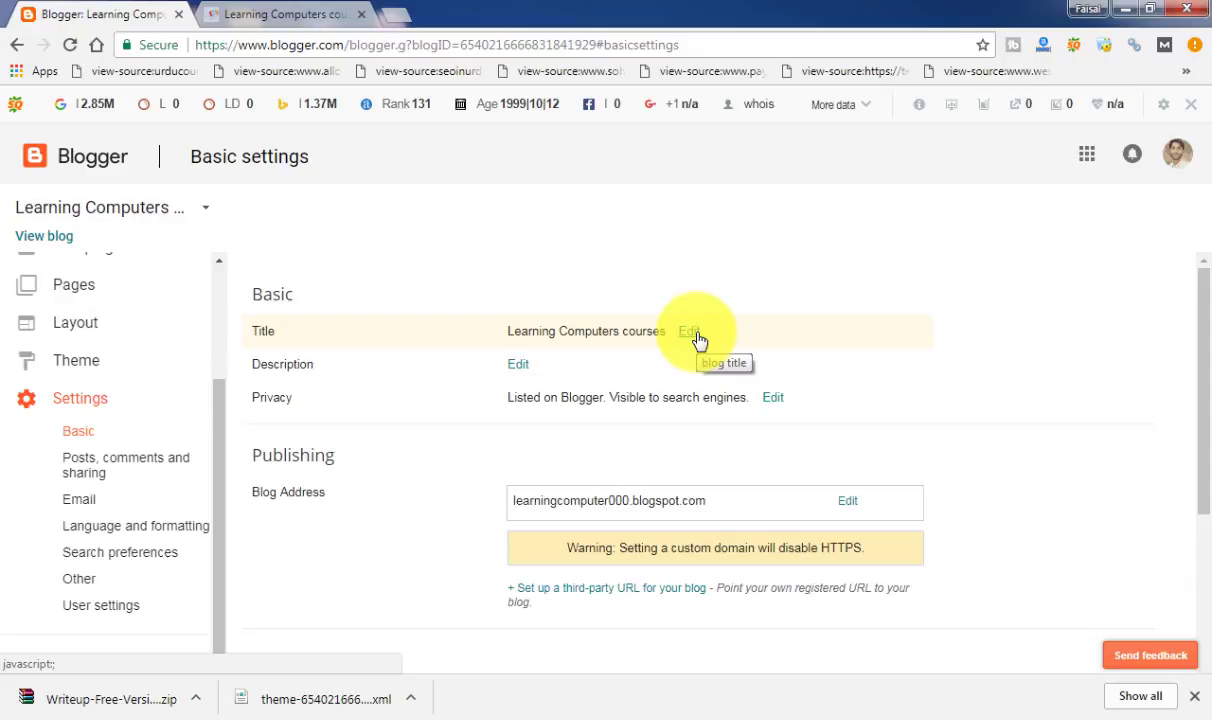
left_click(518, 364)
left_click(572, 407)
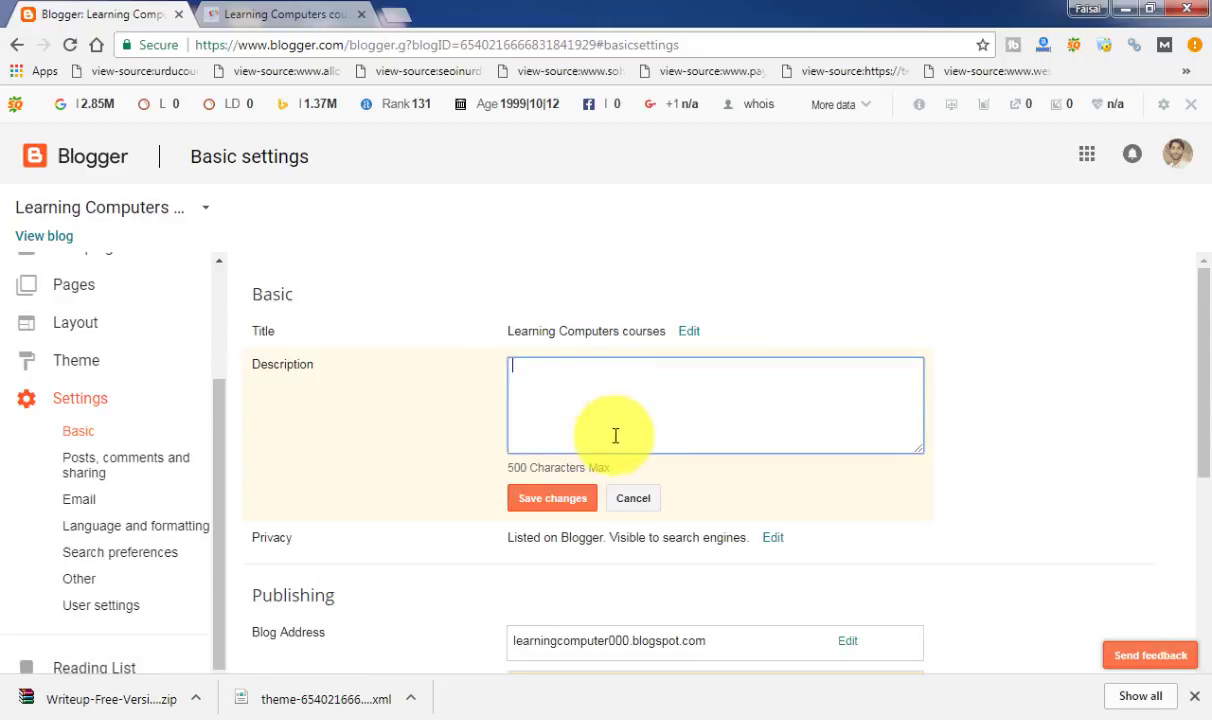
type("T")
key("BackSpace")
type("This blog is about")
key("BackSpace")
type("t ")
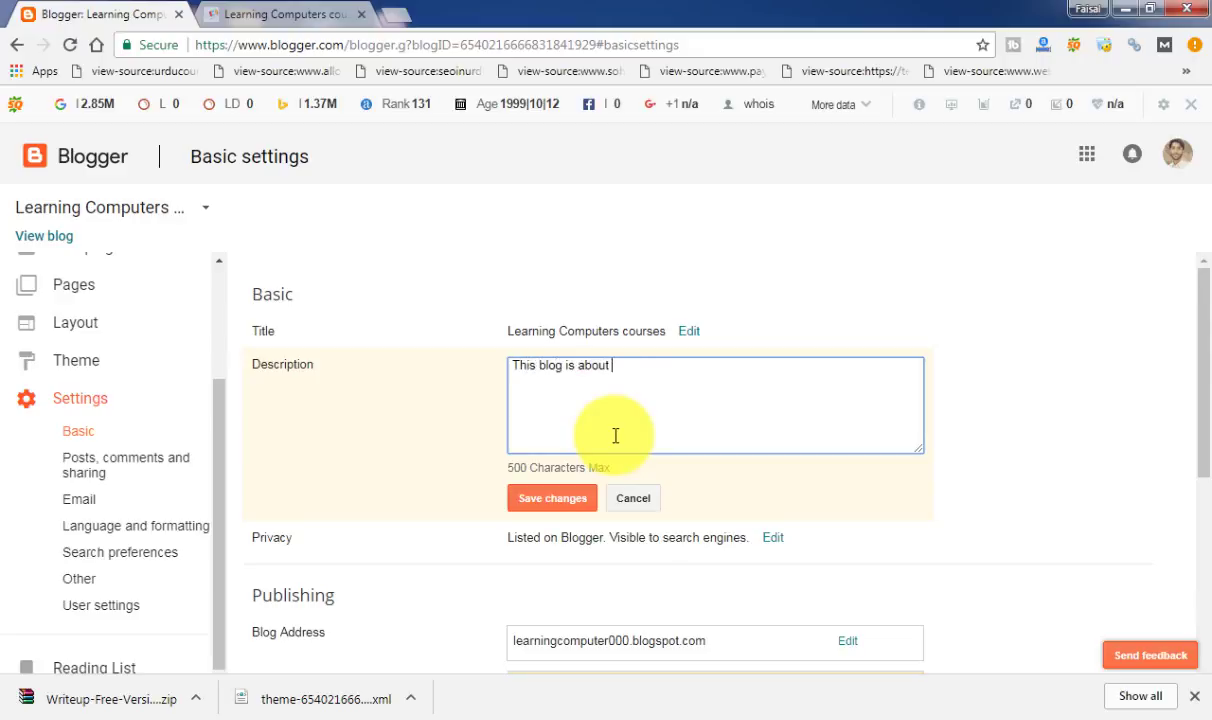
type("to learn basic compute")
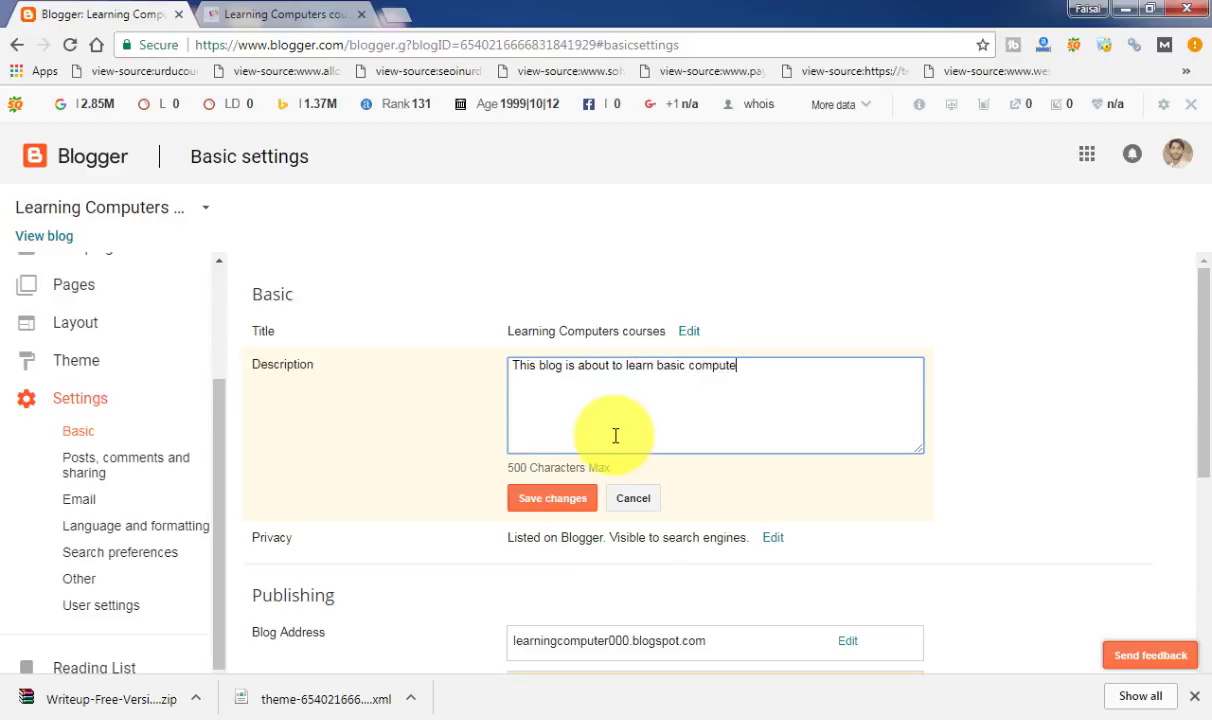
type("r programs like pho")
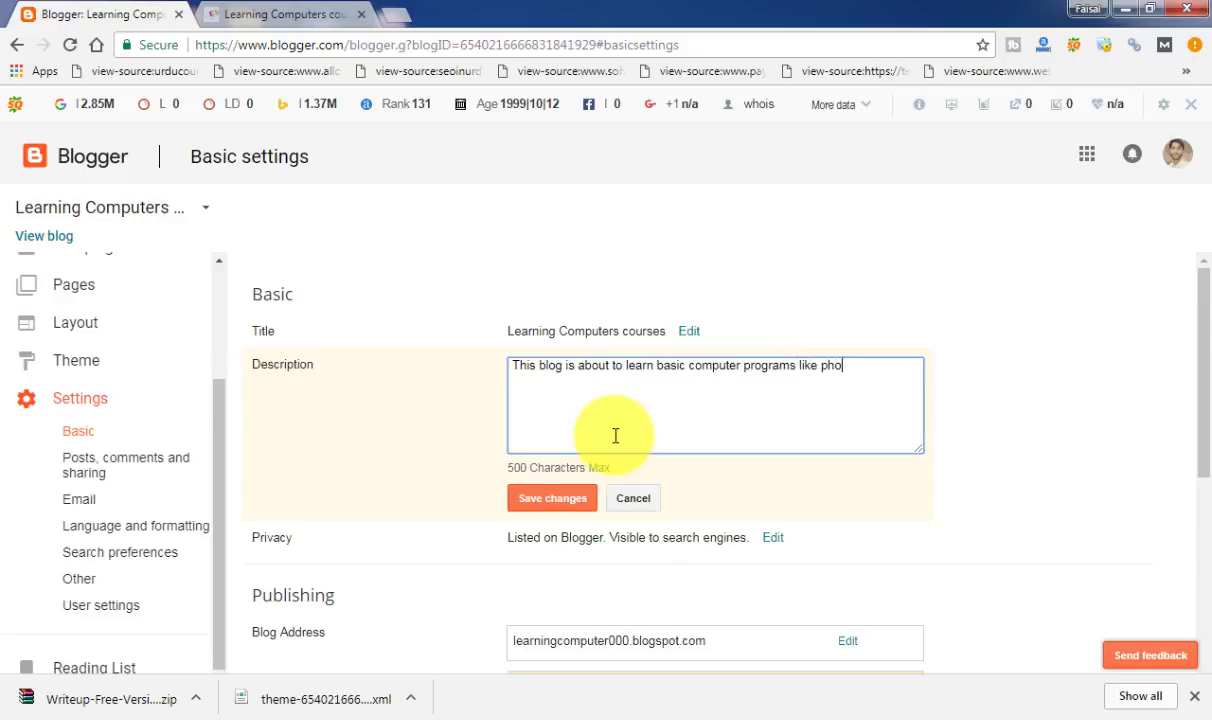
type("toshop, inpages.")
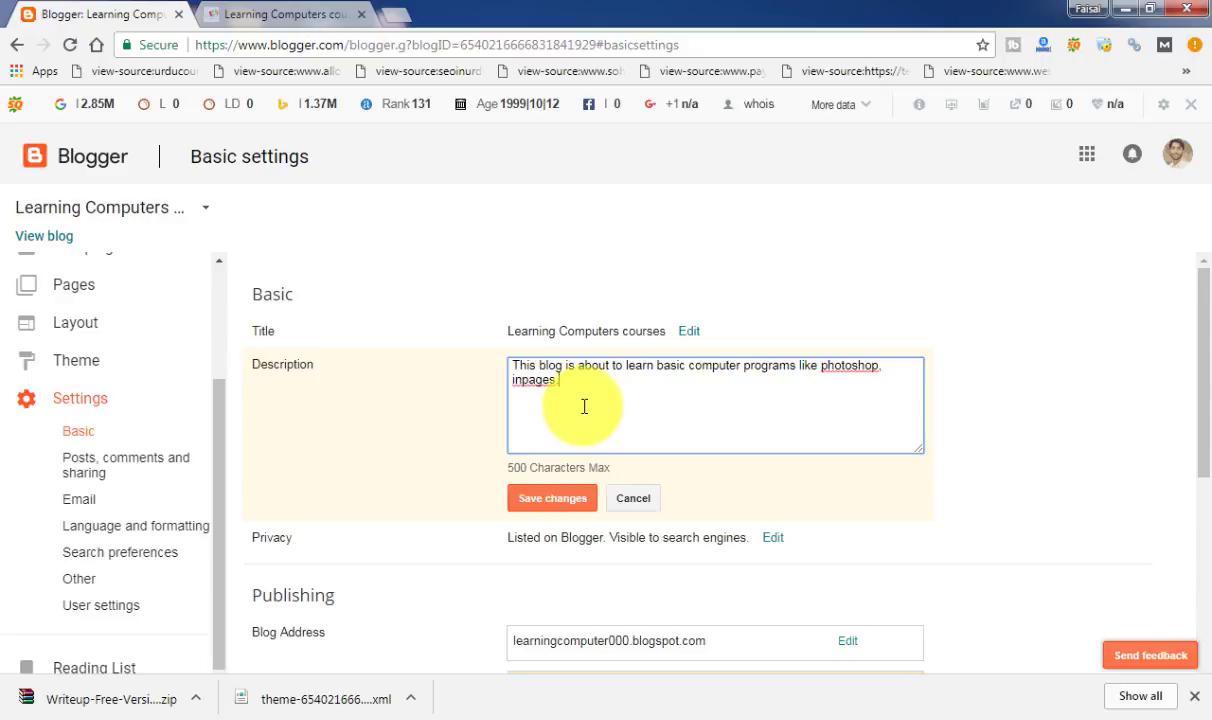
left_click(550, 500)
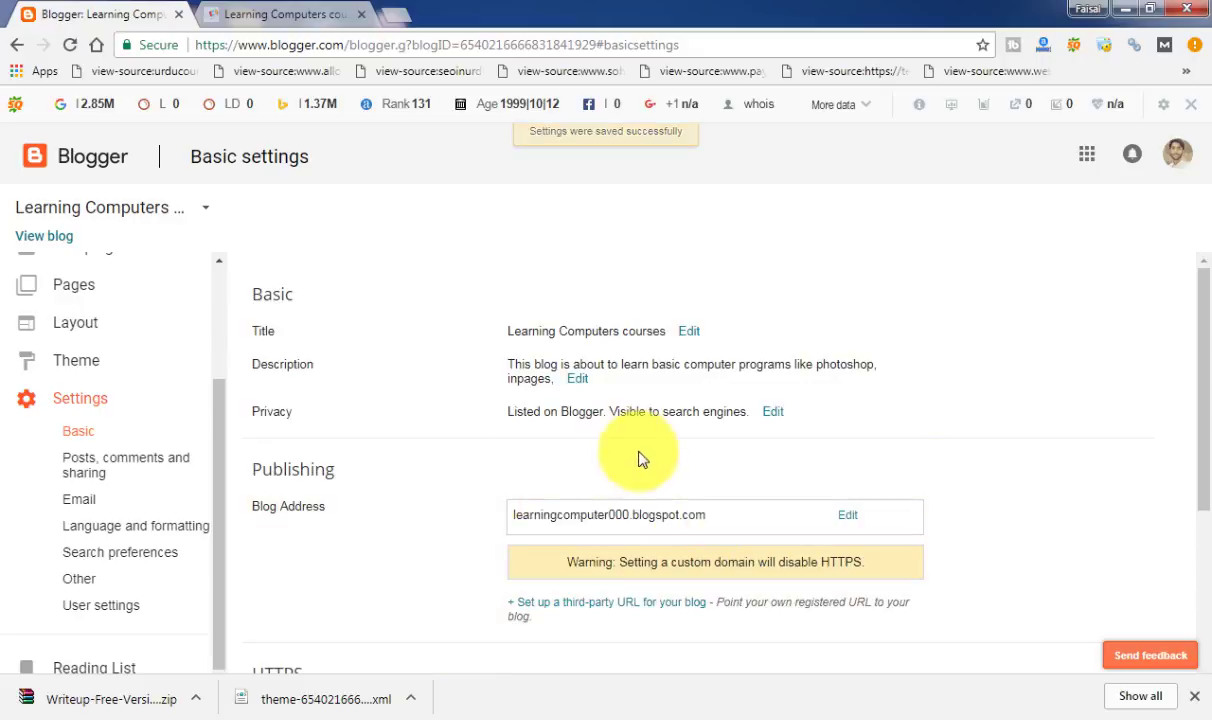
Save the privacy settings with blog listing and search engine visibility at Yes, and inspect the editable blog address without changing it
left_click(773, 411)
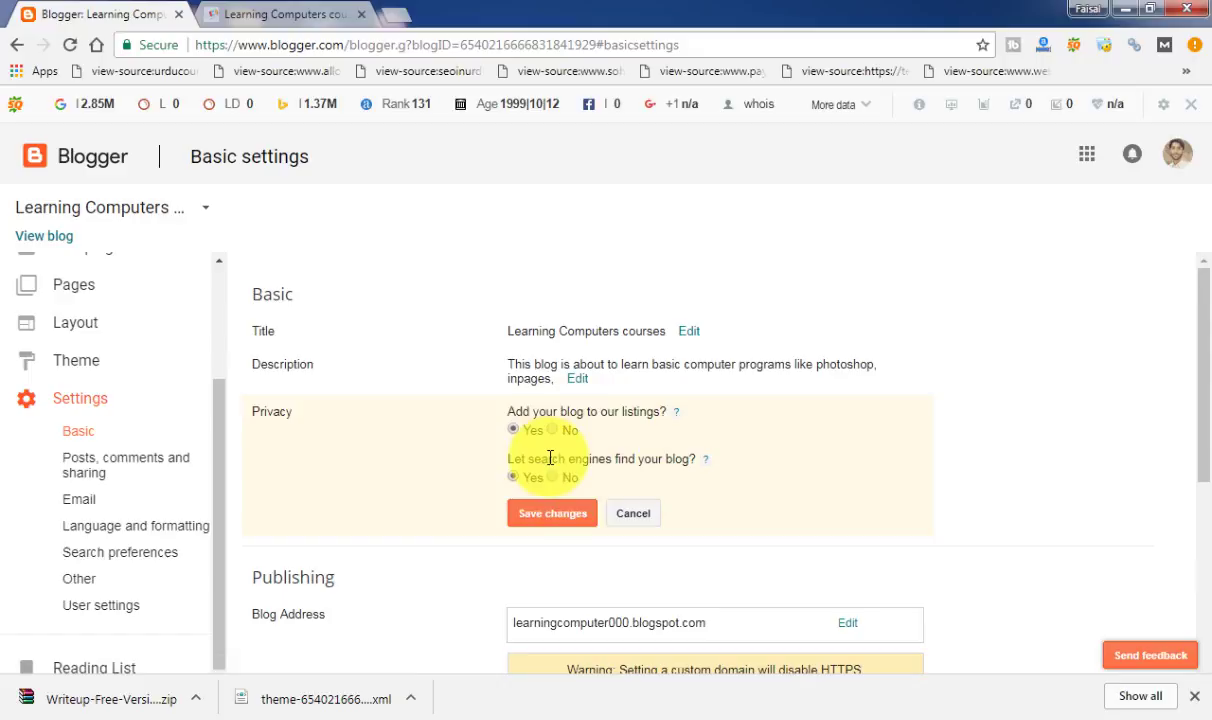
left_click(555, 516)
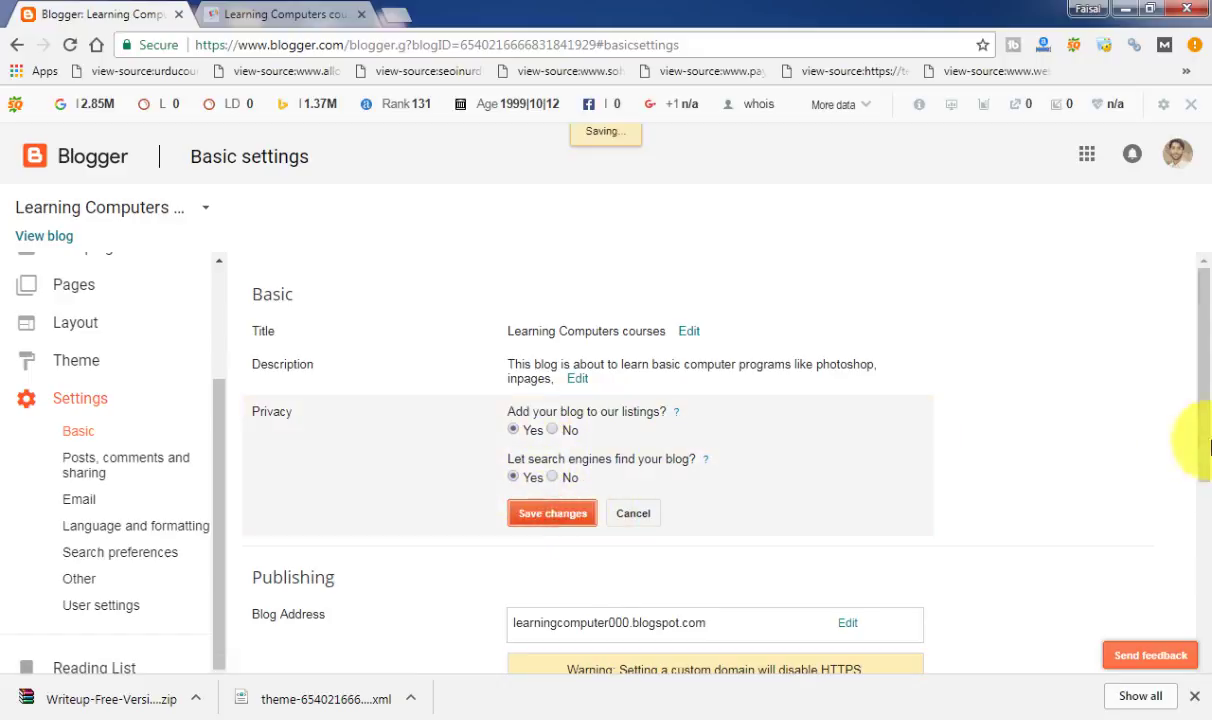
left_click_drag(1208, 430, 1199, 505)
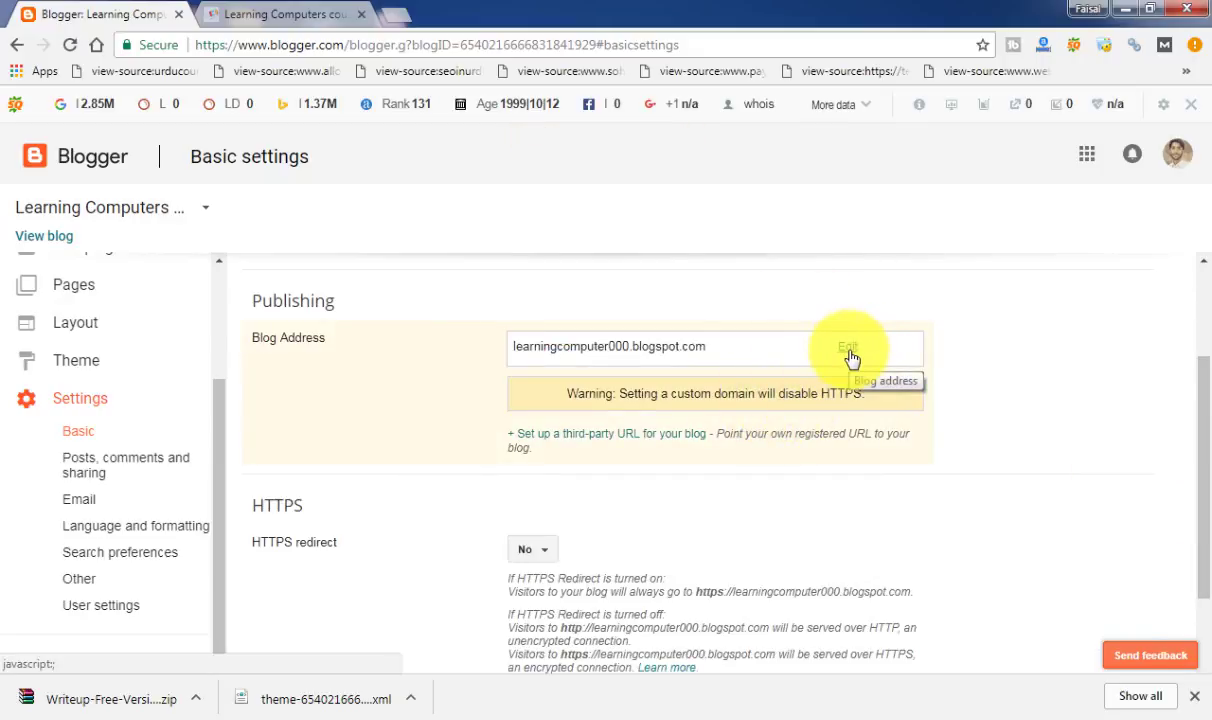
left_click(848, 347)
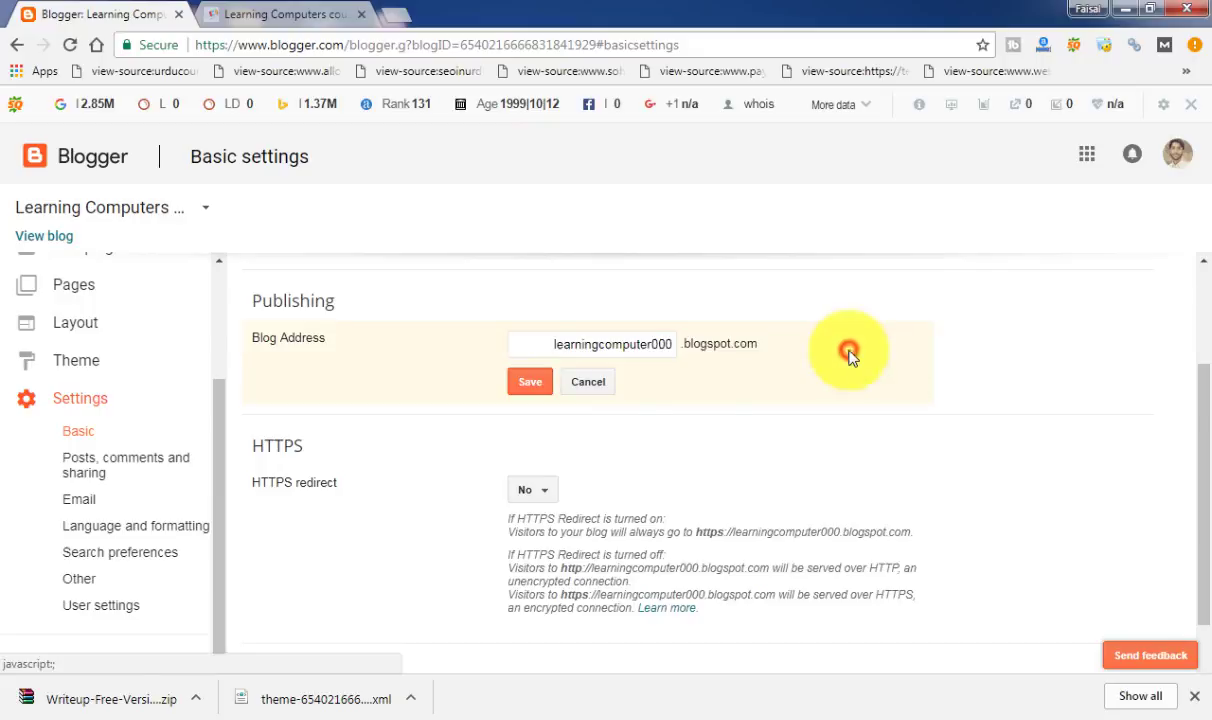
left_click(592, 381)
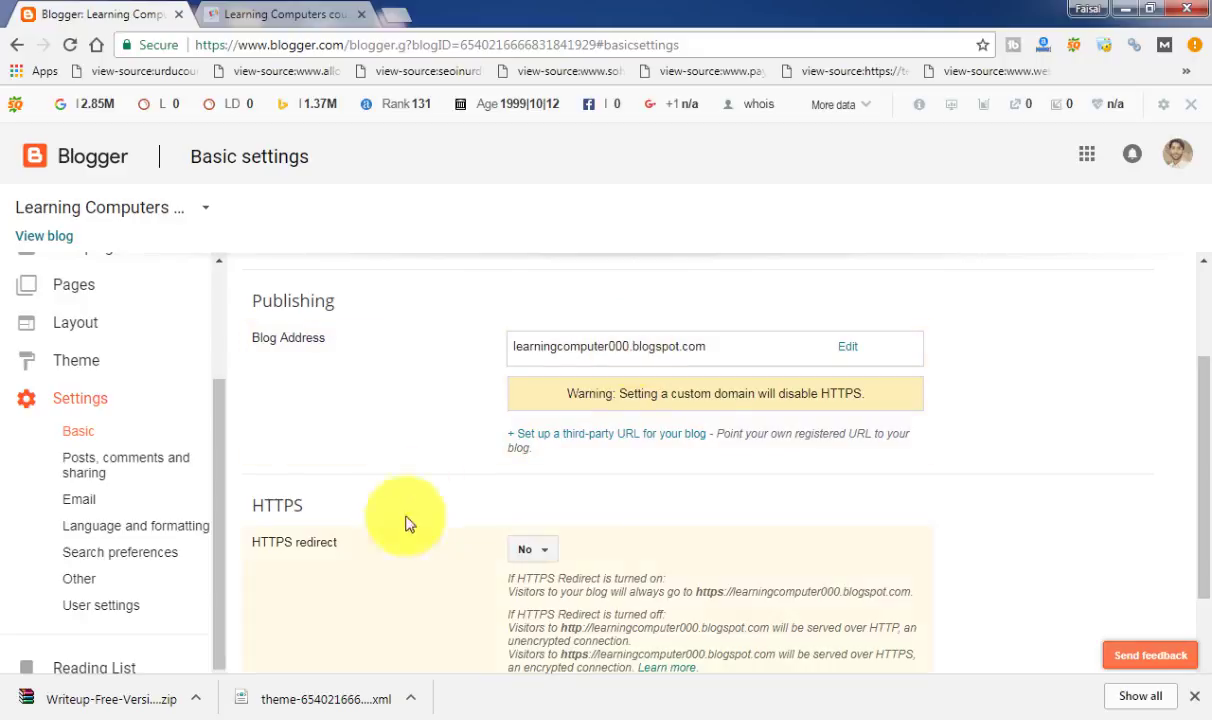
In the posts, comments and sharing settings, set the main page to show at most 6 posts
left_click(88, 478)
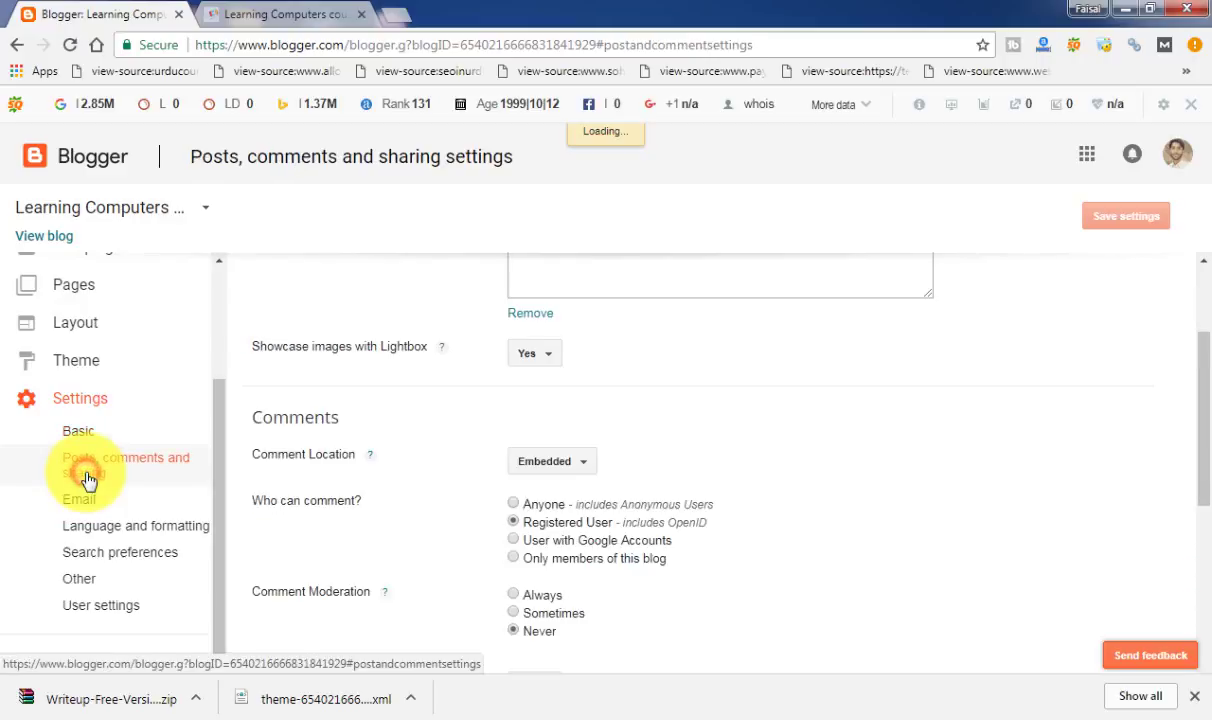
left_click(1205, 285)
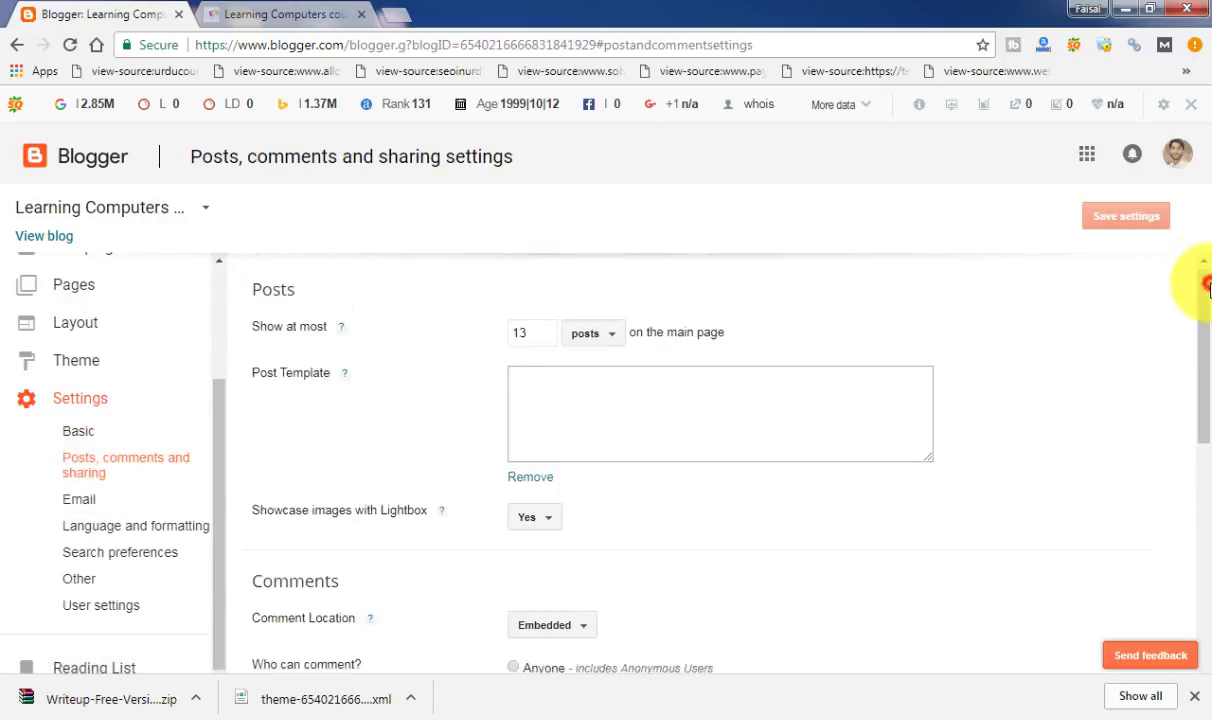
left_click_drag(1207, 285, 1204, 280)
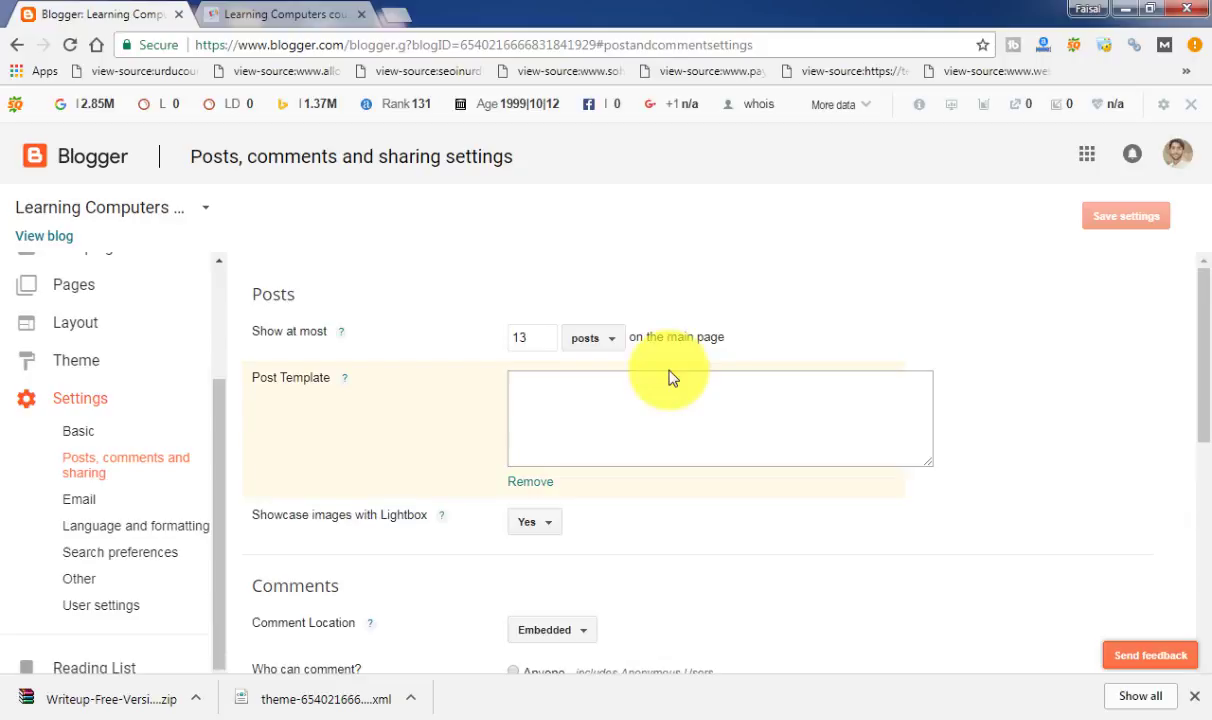
double_click(522, 338)
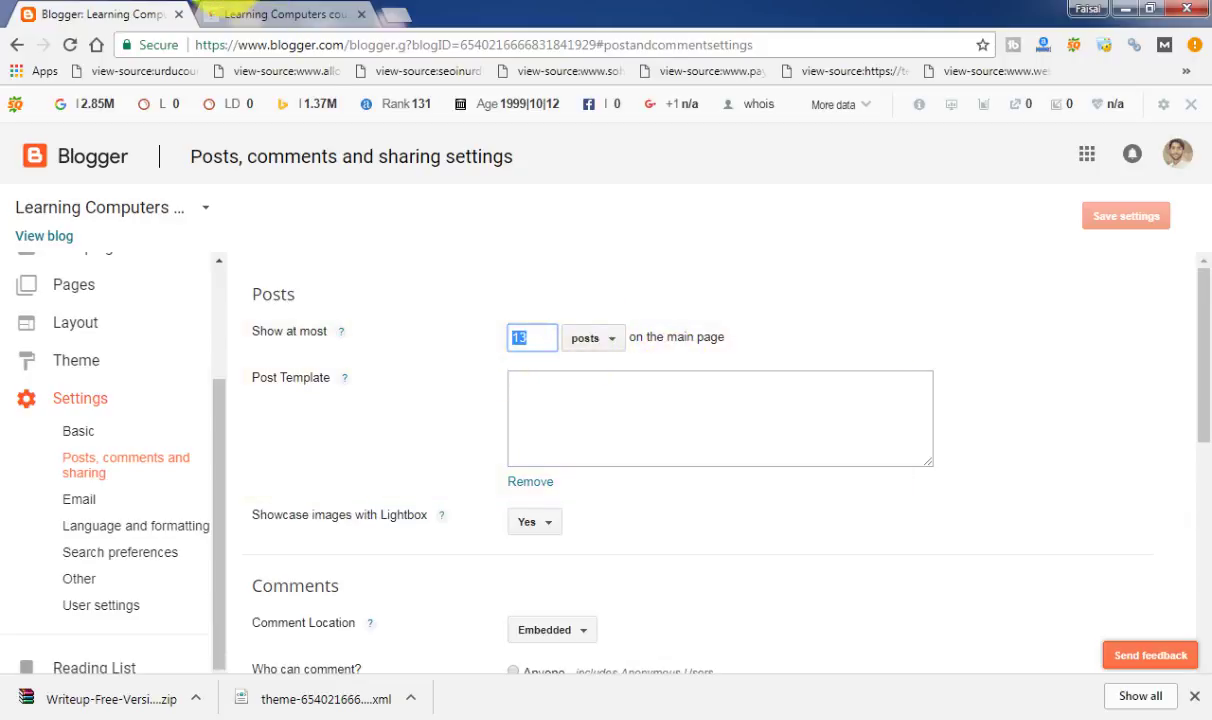
left_click(235, 13)
mouse_move(1204, 140)
left_mouse_down()
mouse_move(1193, 303)
mouse_move(1182, 170)
mouse_move(1195, 150)
left_mouse_up()
left_click(140, 14)
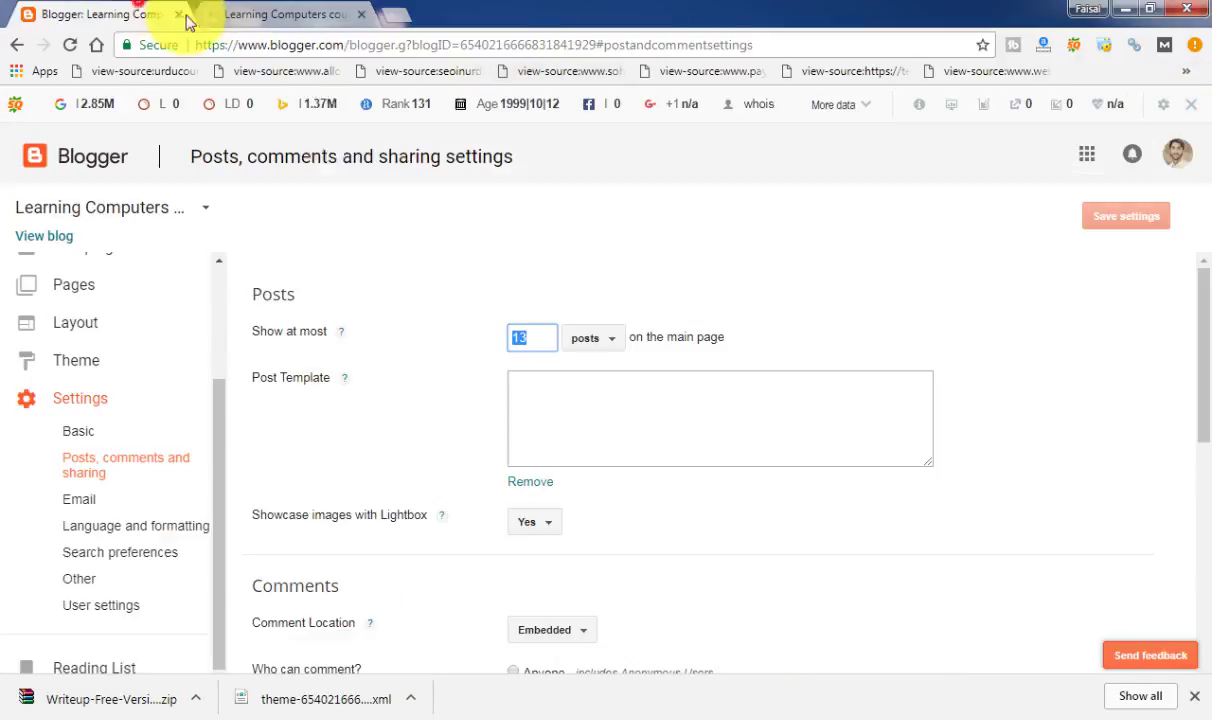
key("BackSpace")
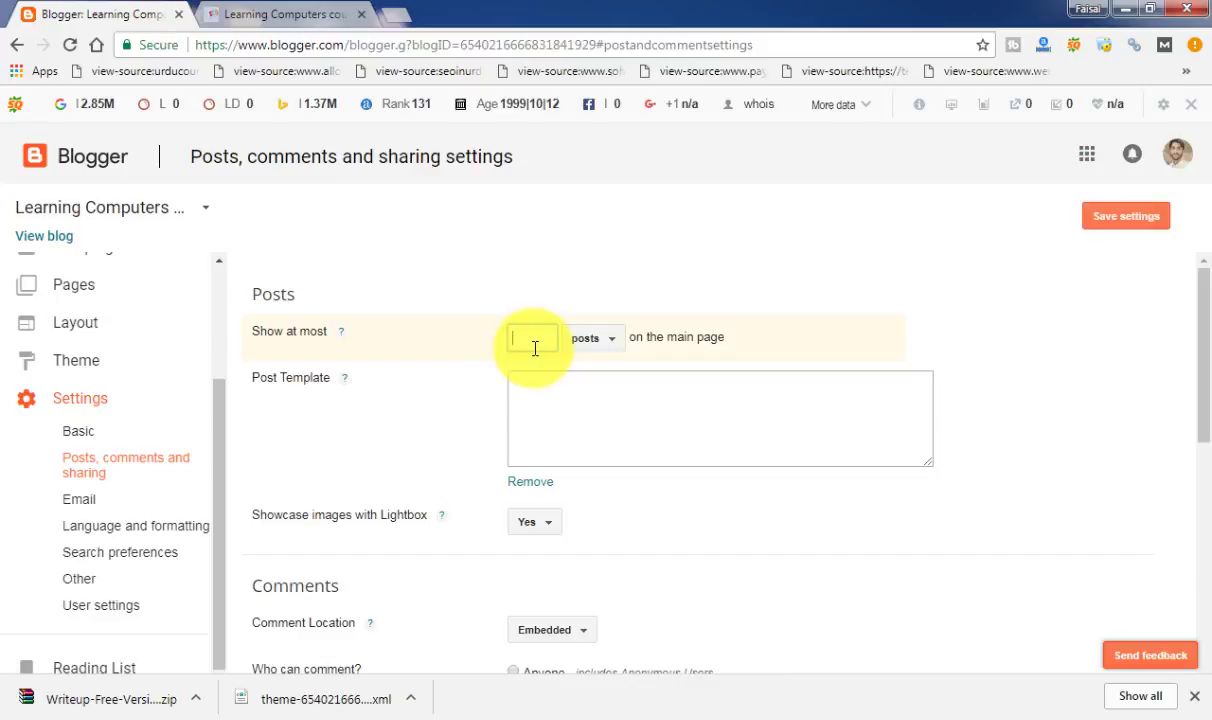
type("6")
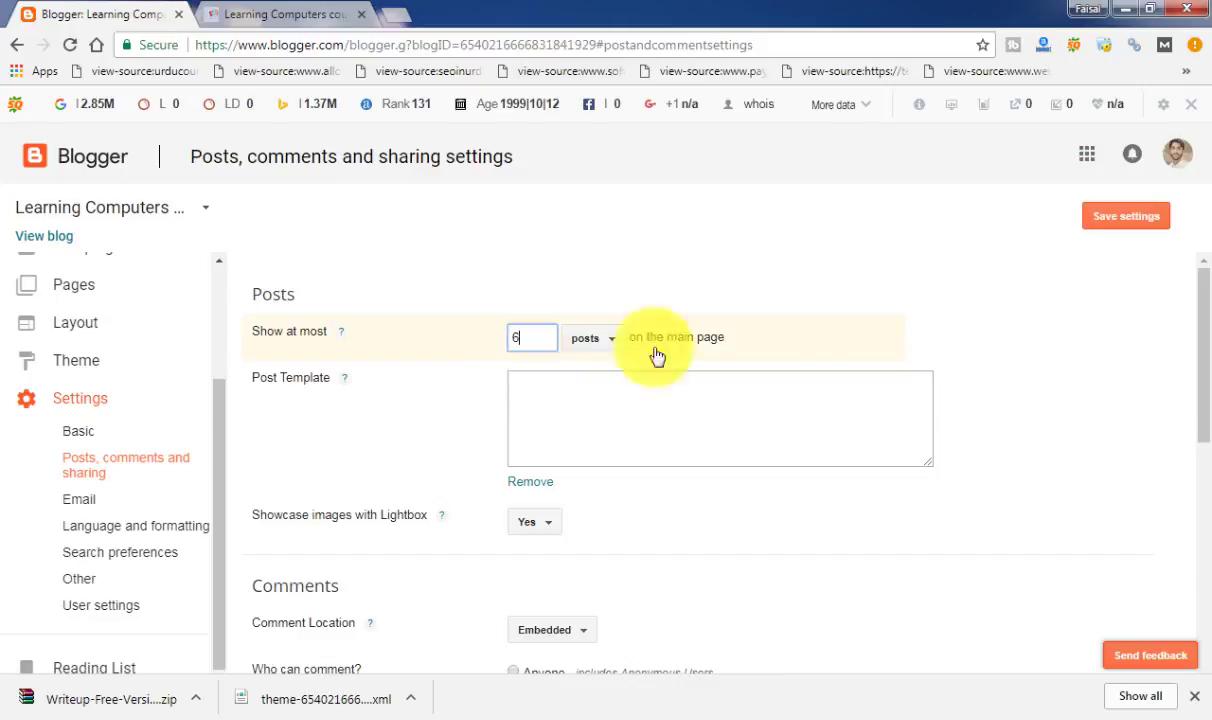
Examine the Post Template setting and read its help explanation
left_click(606, 397)
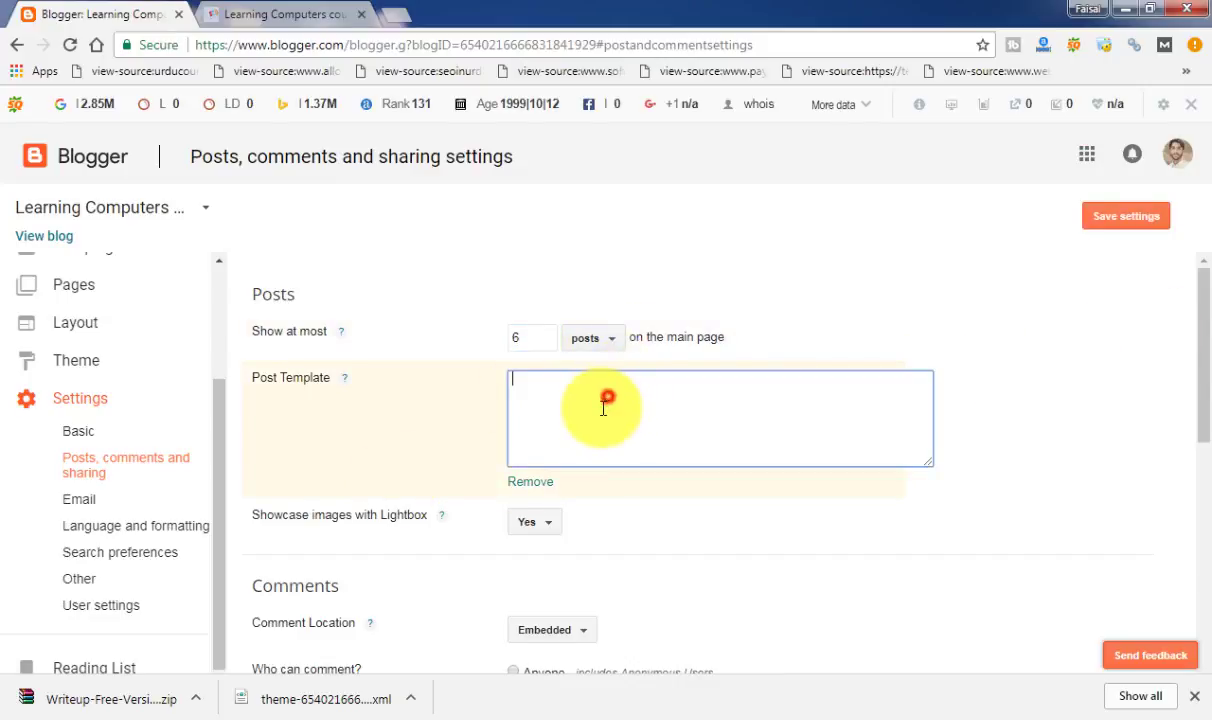
left_click(276, 9)
left_click(165, 14)
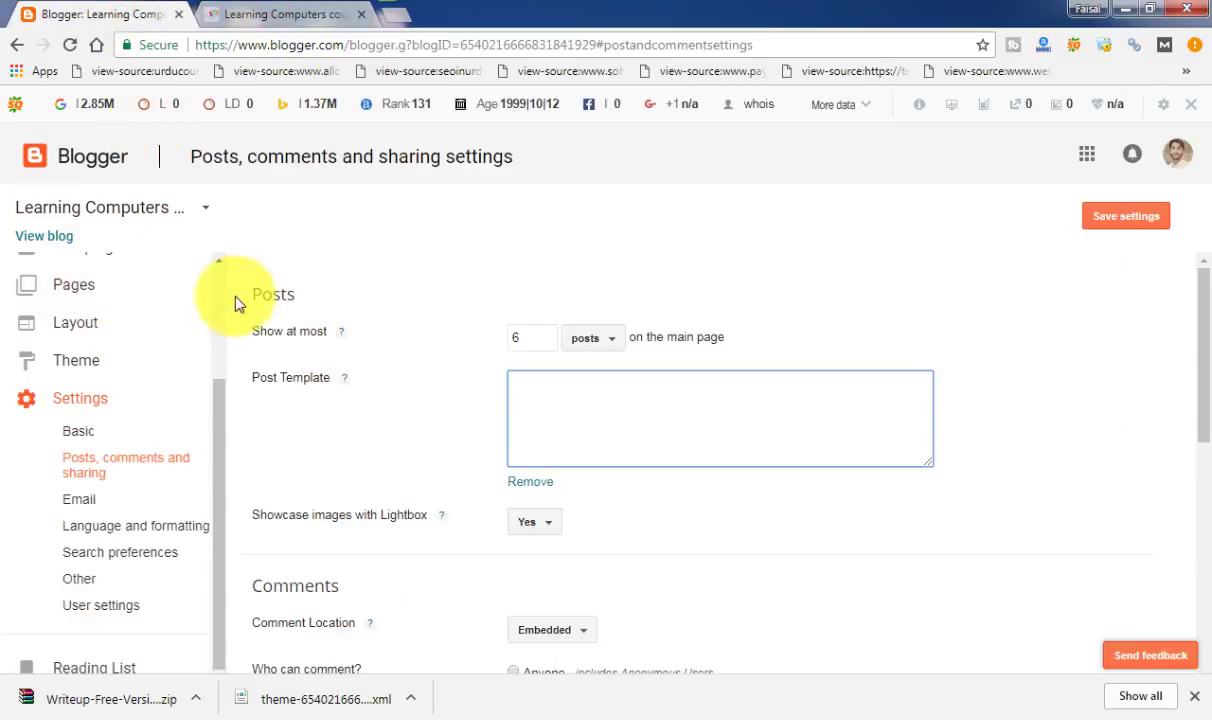
scroll(220, 300, "up", 2)
scroll(213, 340, "down", 3)
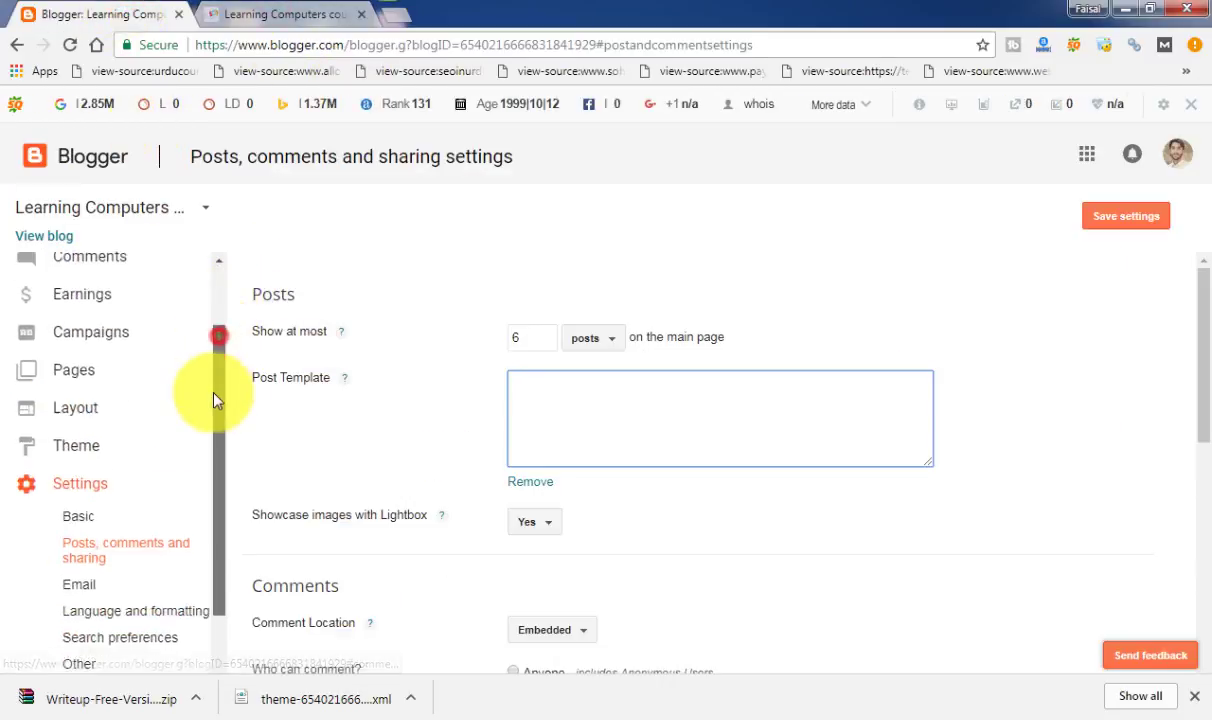
left_click(592, 426)
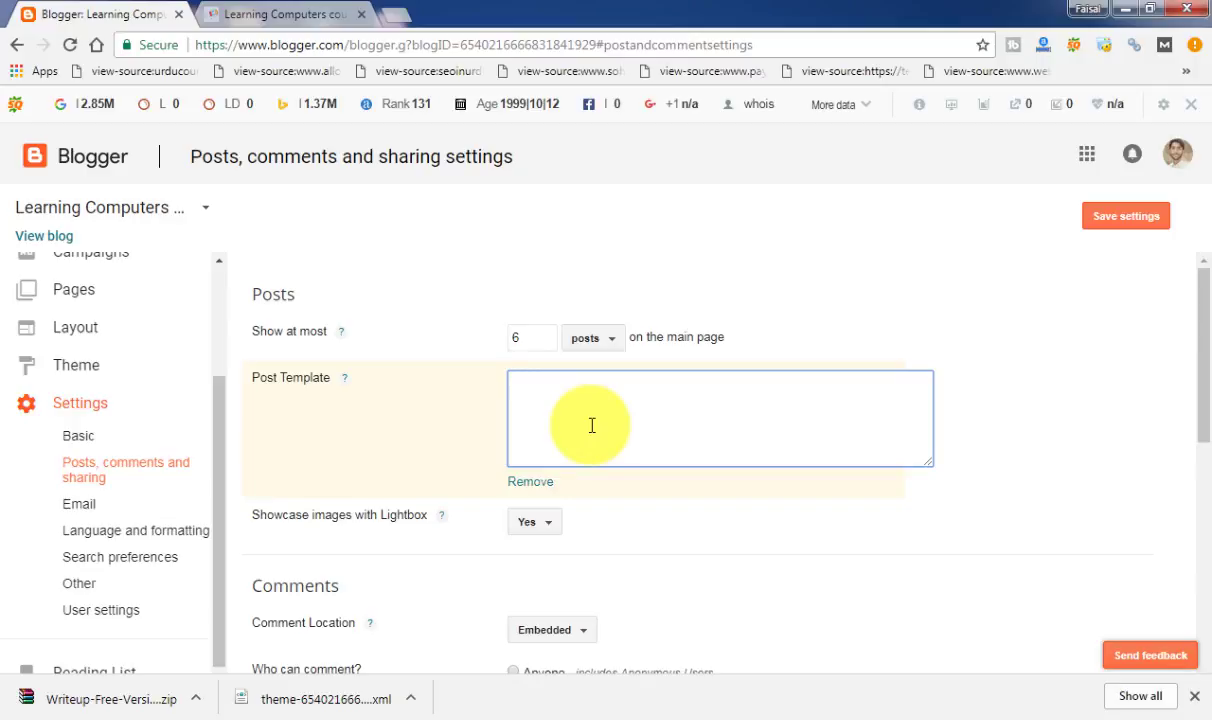
left_click(346, 379)
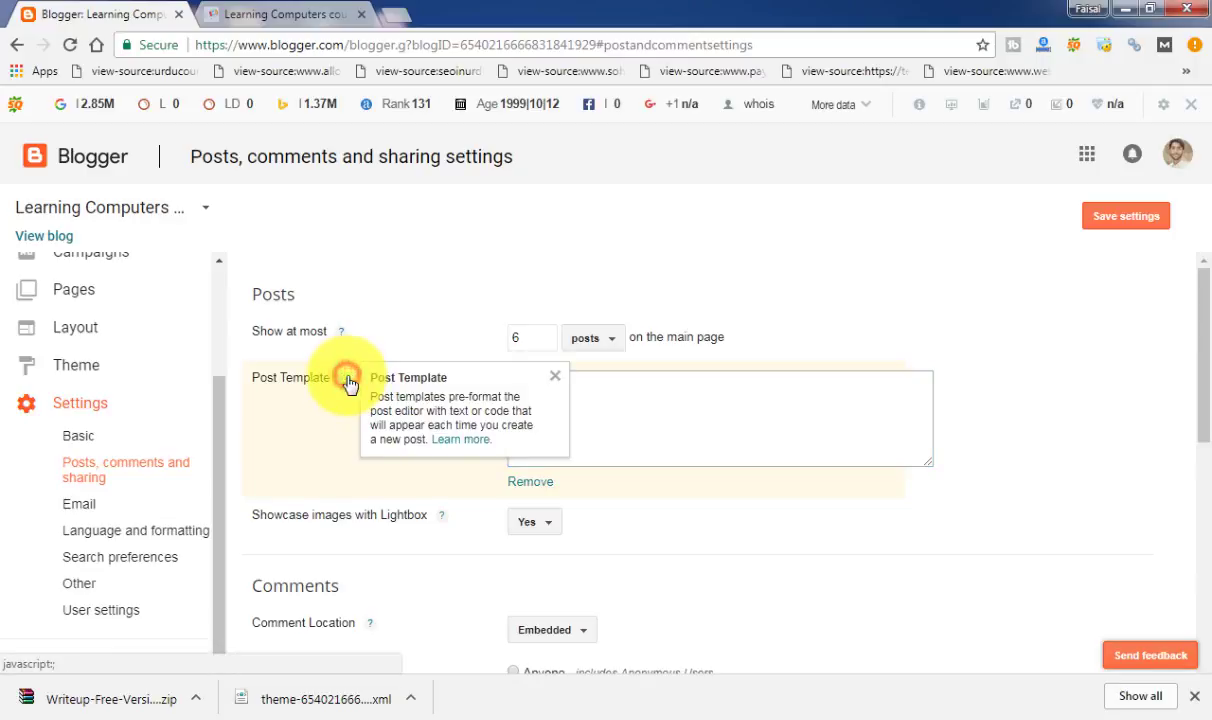
left_click(330, 436)
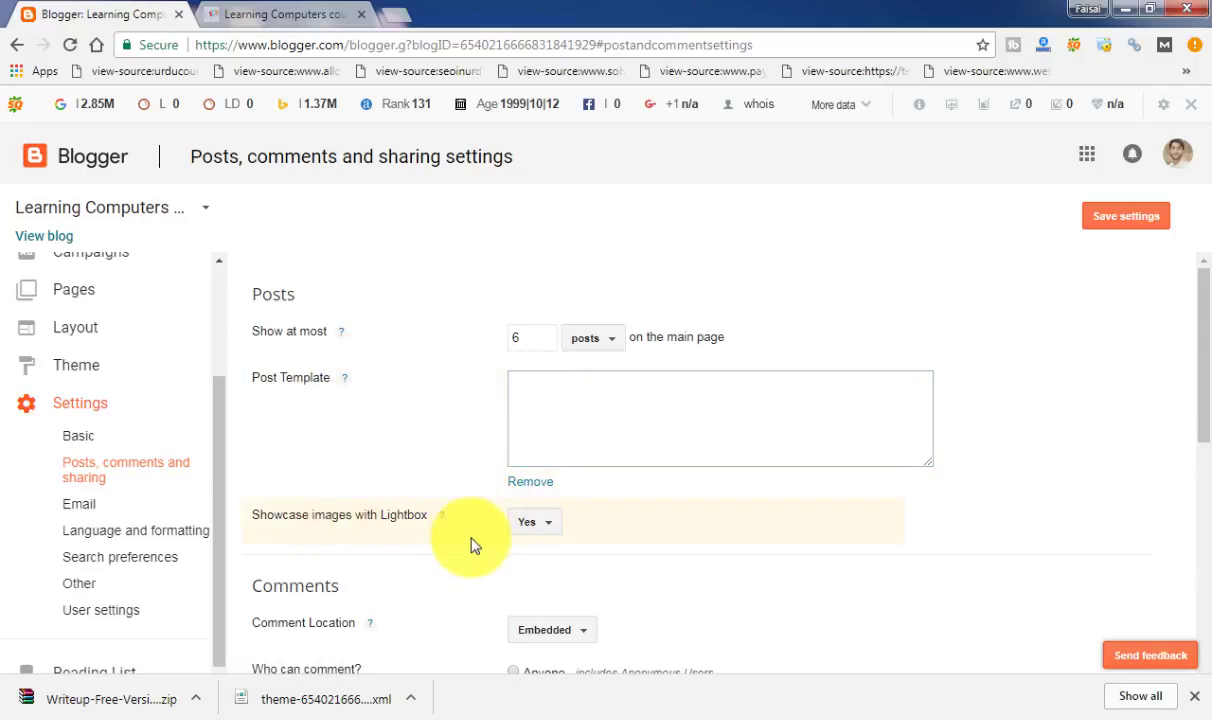
Review the Lightbox image option and try it on the photo in the blog post "How to learn HTML Urdu and Hindi"
left_click(548, 522)
left_click(715, 569)
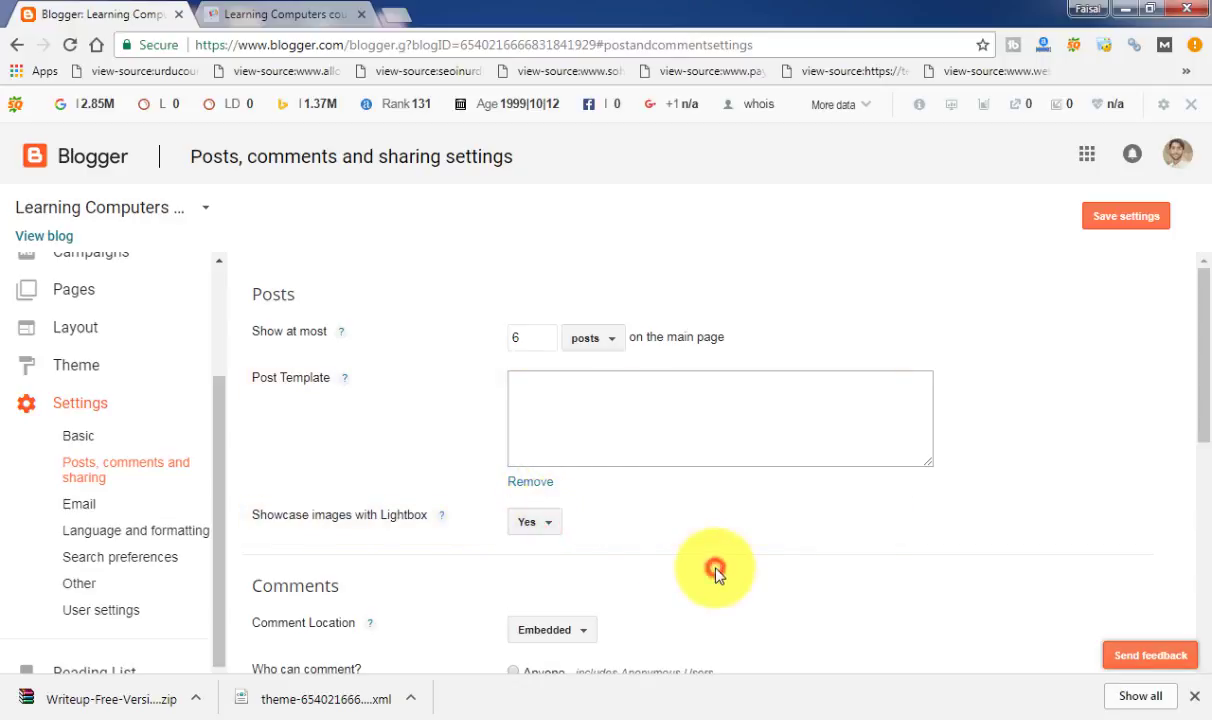
left_click(312, 12)
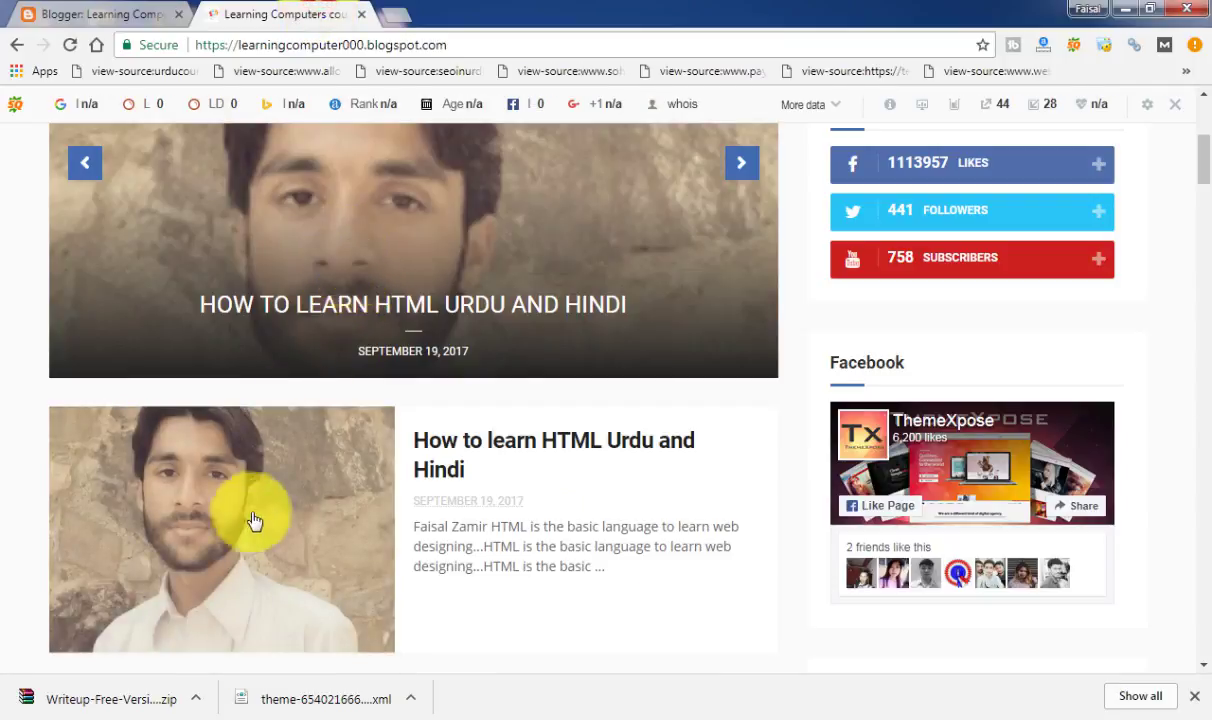
left_click(260, 598)
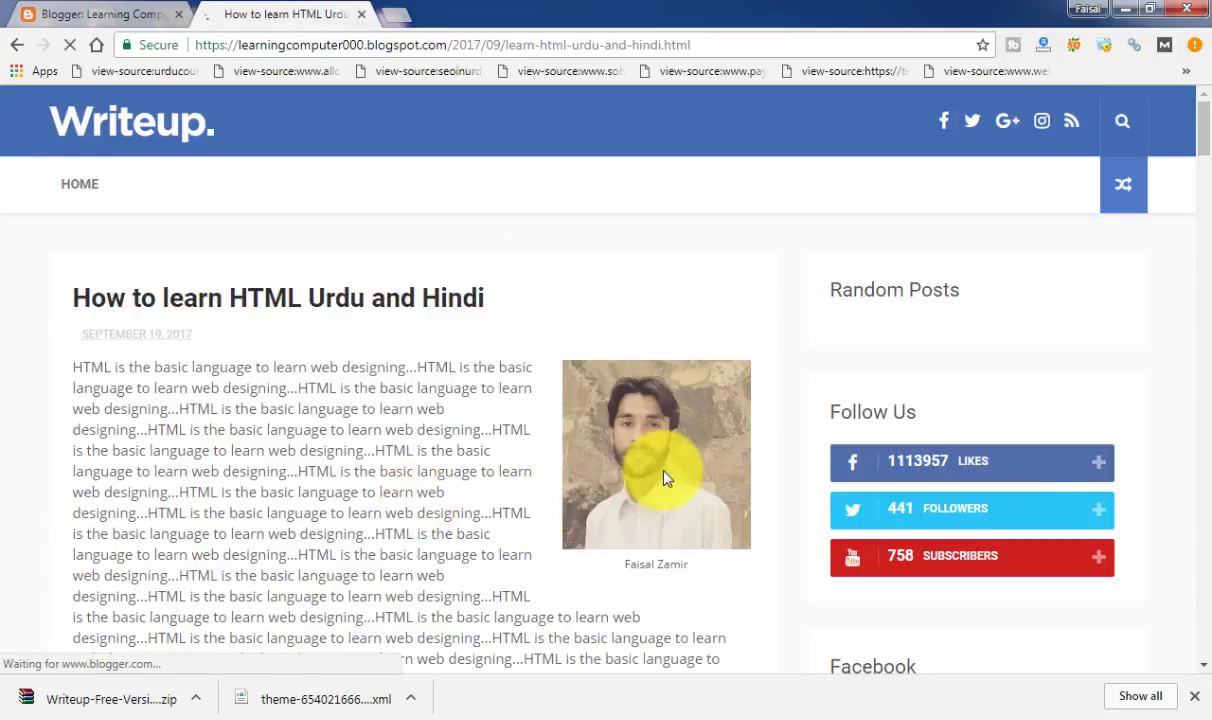
left_click(600, 512)
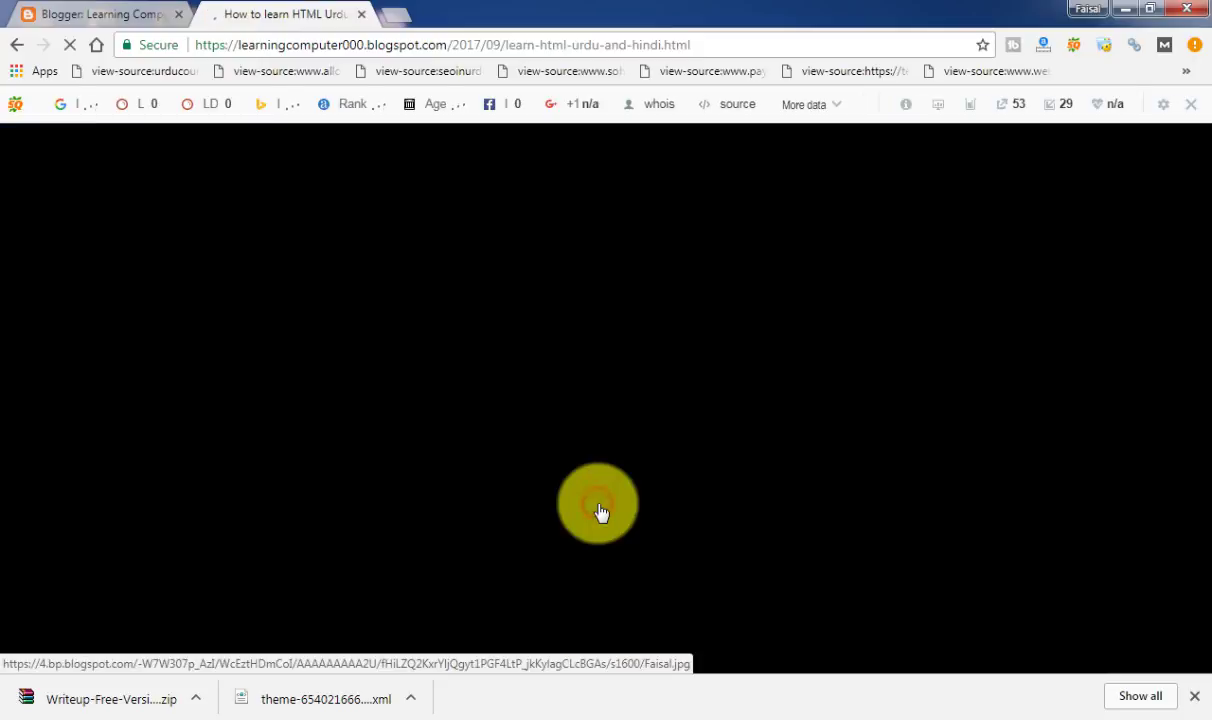
left_click(160, 14)
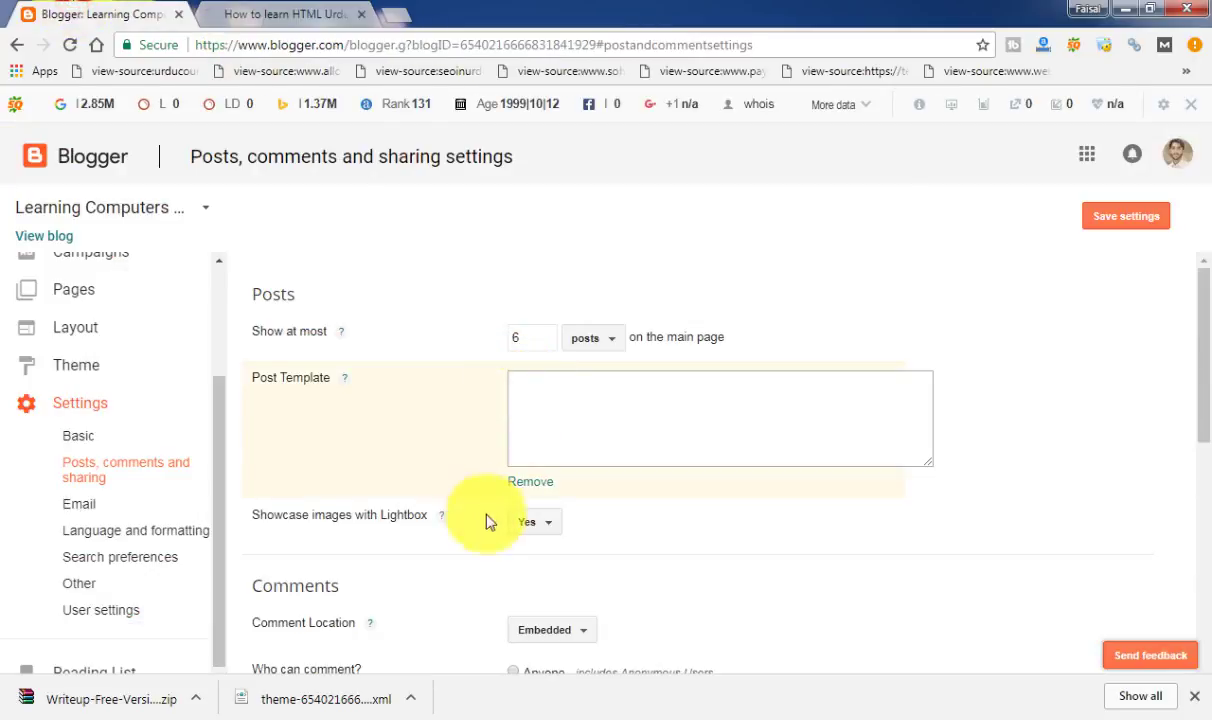
Review the comment settings, including the available choices for Comment Location and Show Backlinks, without changing them
left_click_drag(1198, 387, 1199, 476)
scroll(1199, 476, "down", 1)
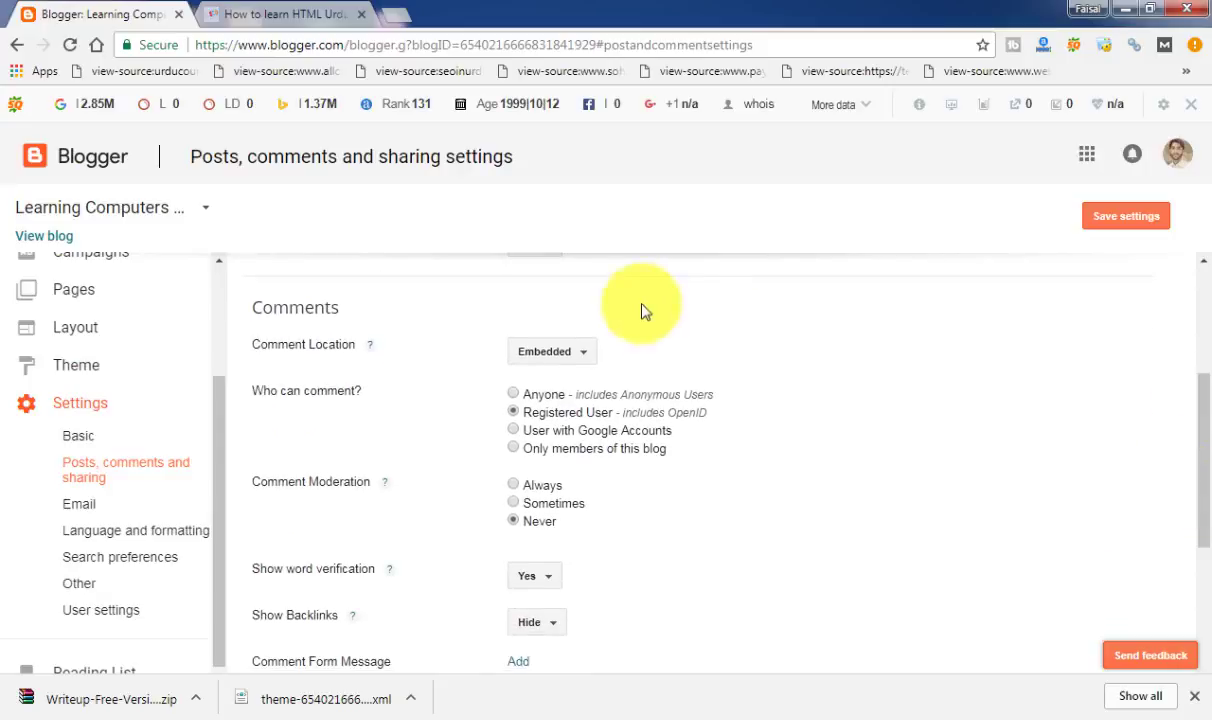
left_click(594, 355)
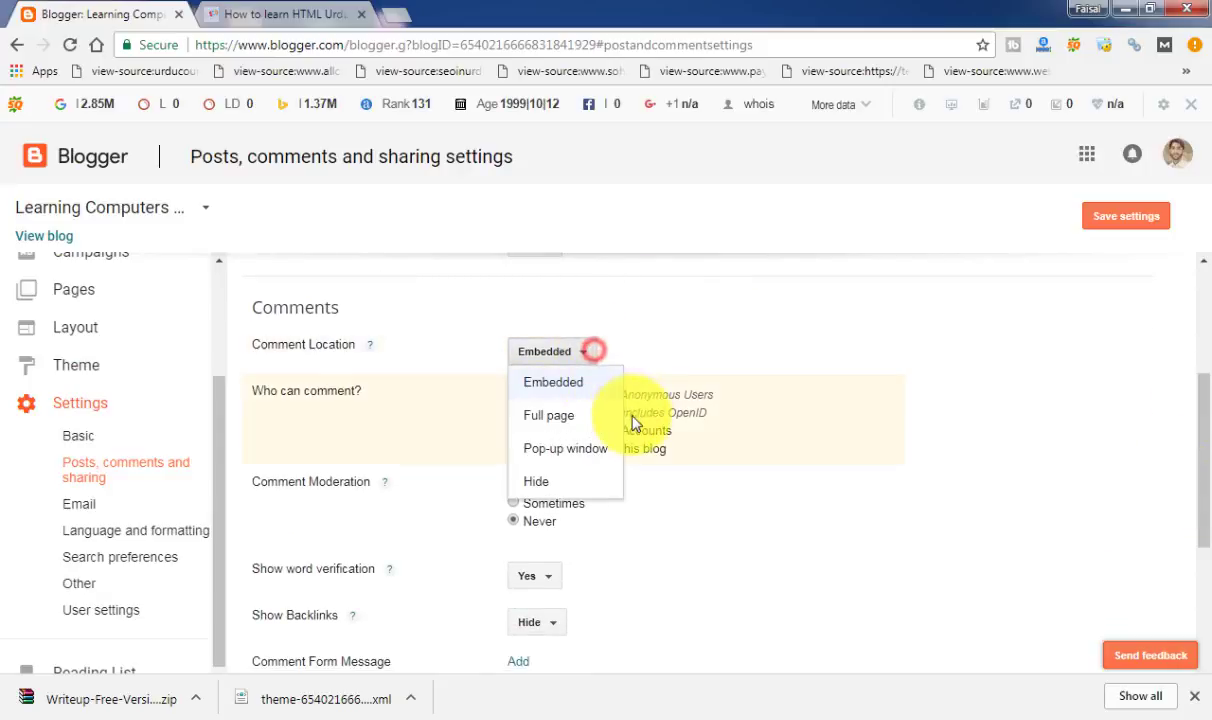
left_click(887, 459)
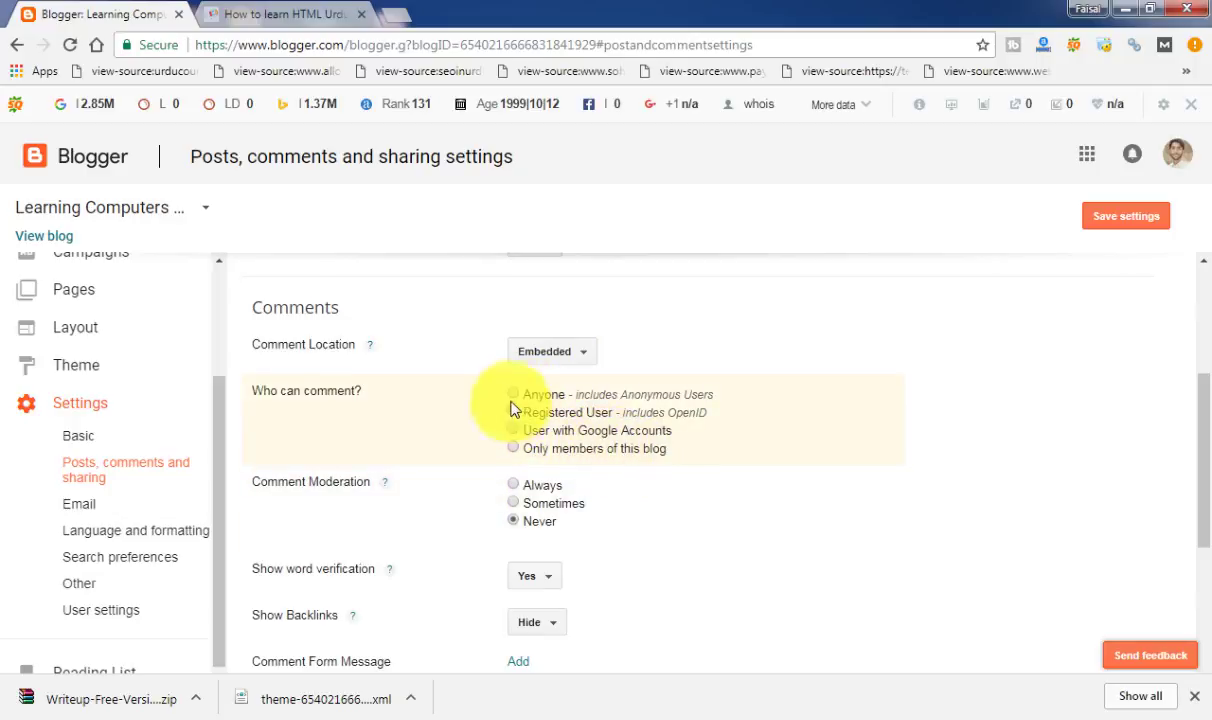
left_click_drag(1201, 438, 1207, 478)
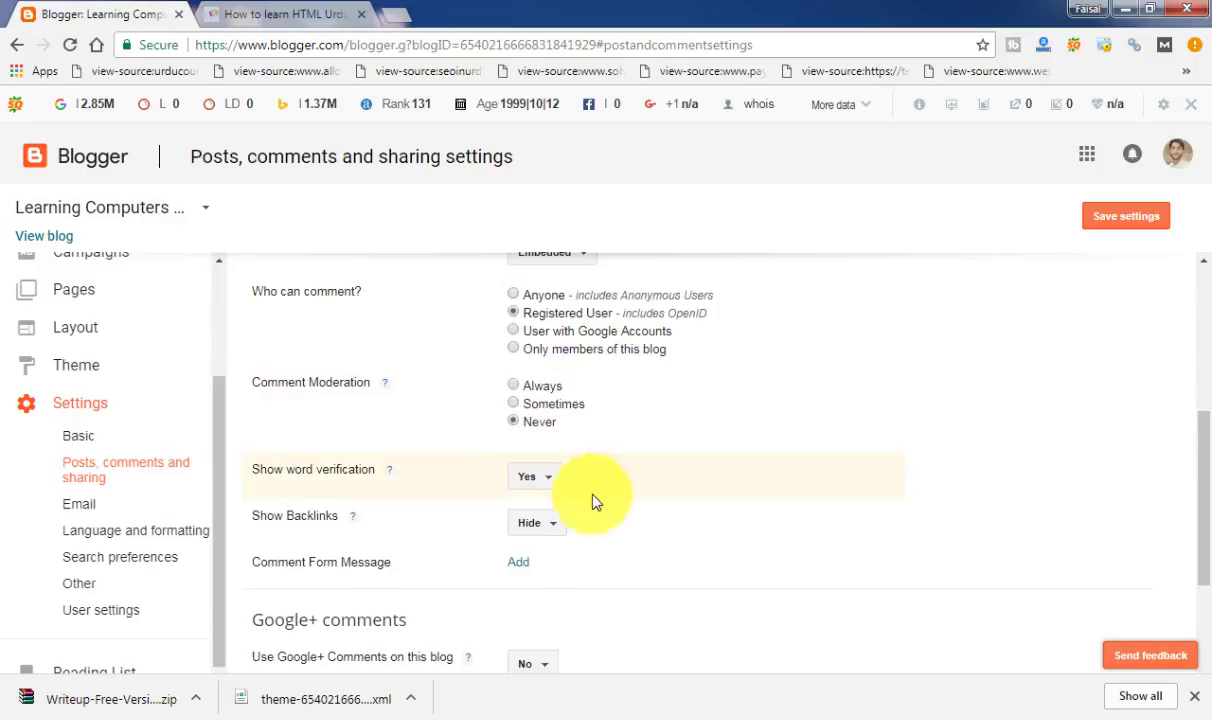
left_click(558, 530)
left_click(841, 510)
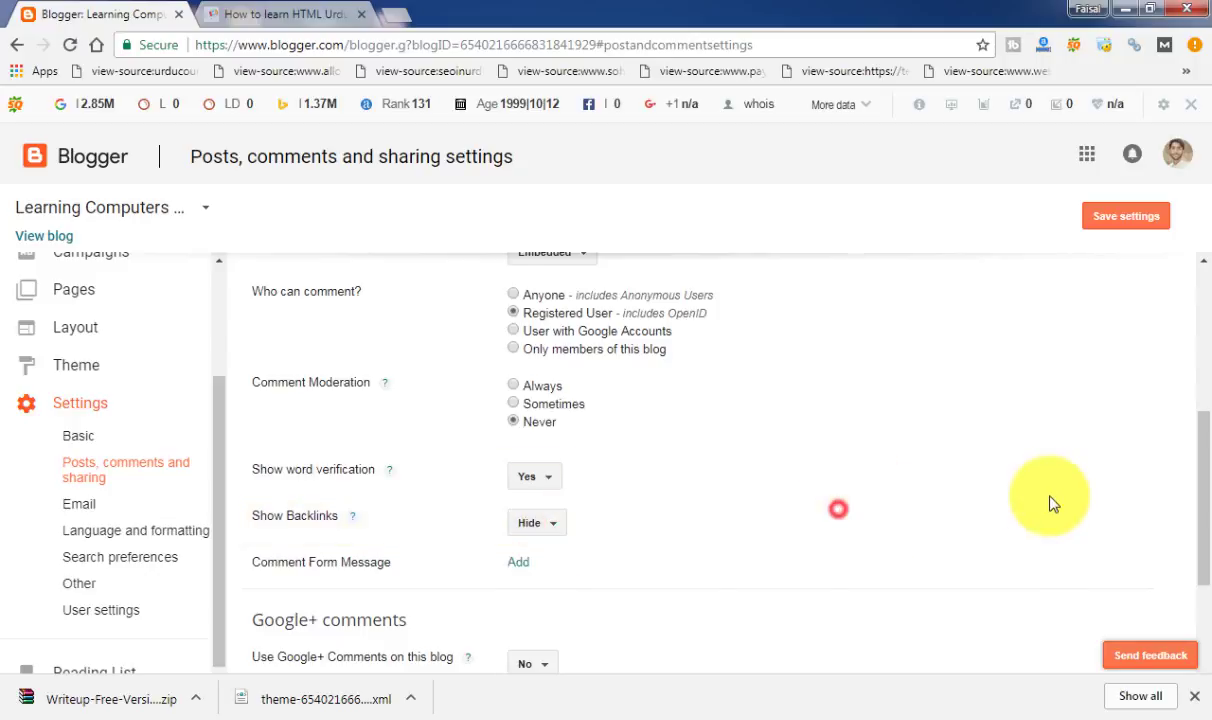
Open an empty Comment Form Message field in the comment settings and look back over the posts and comments options
left_click_drag(1201, 460, 1201, 500)
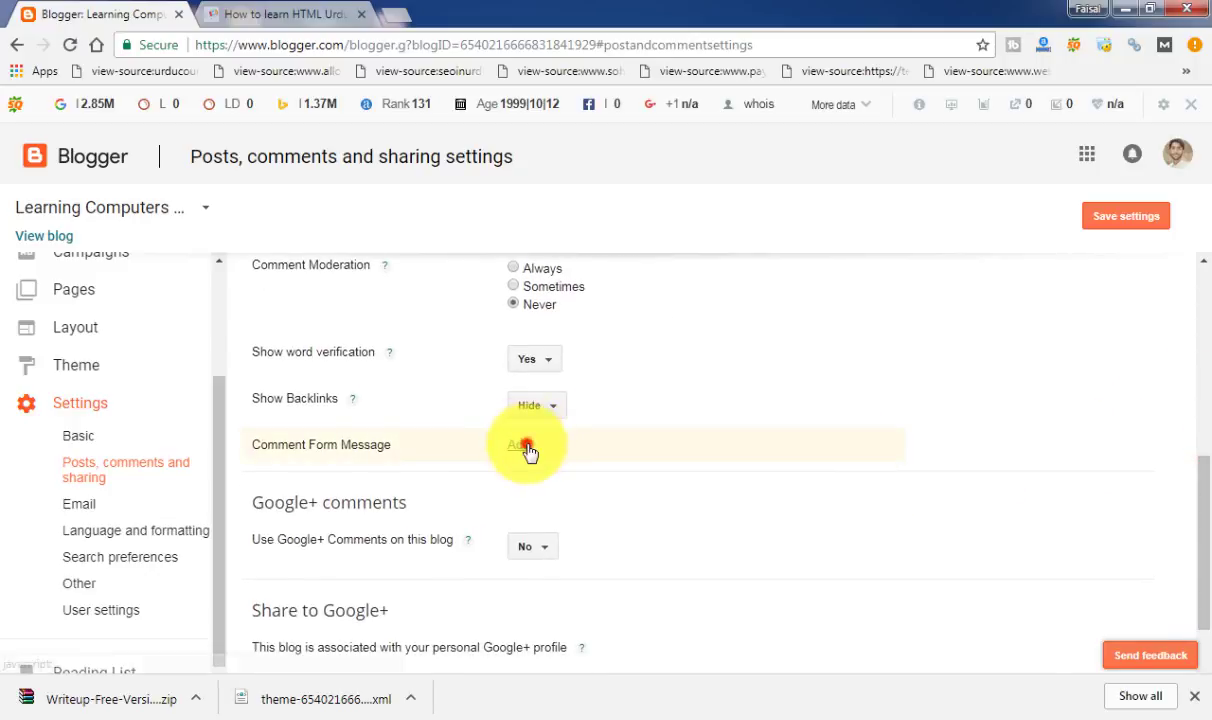
left_click(526, 447)
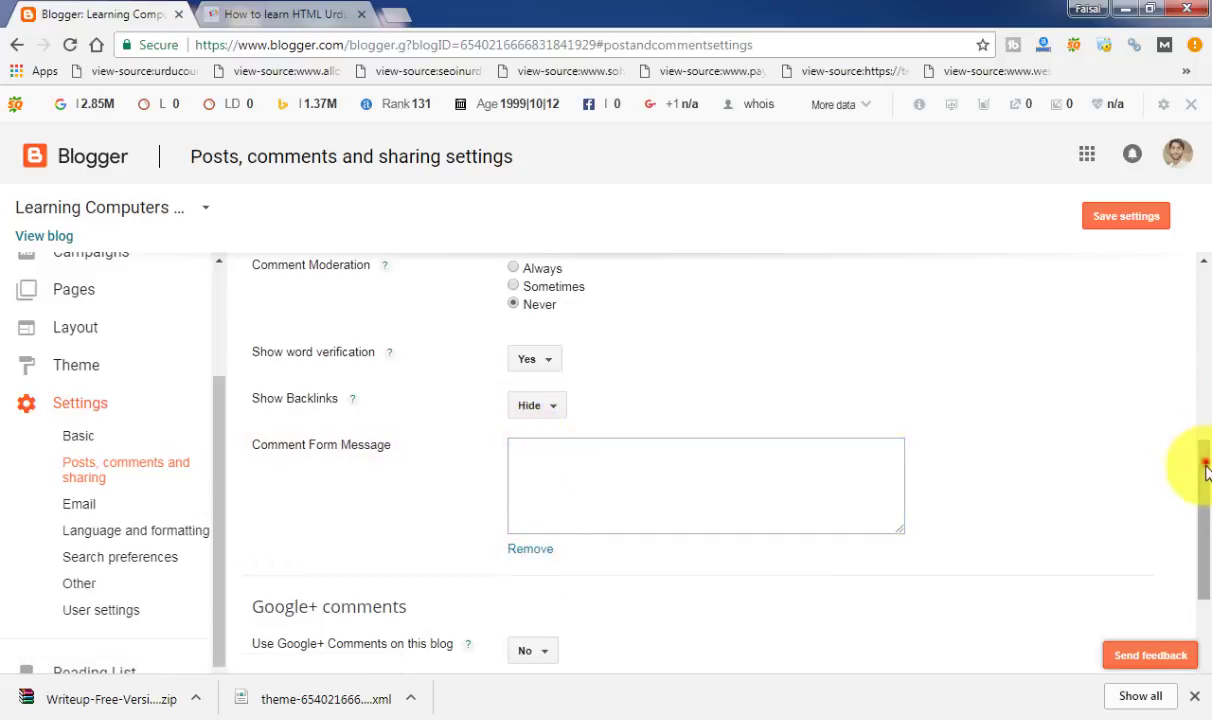
left_click_drag(1205, 467, 1198, 270)
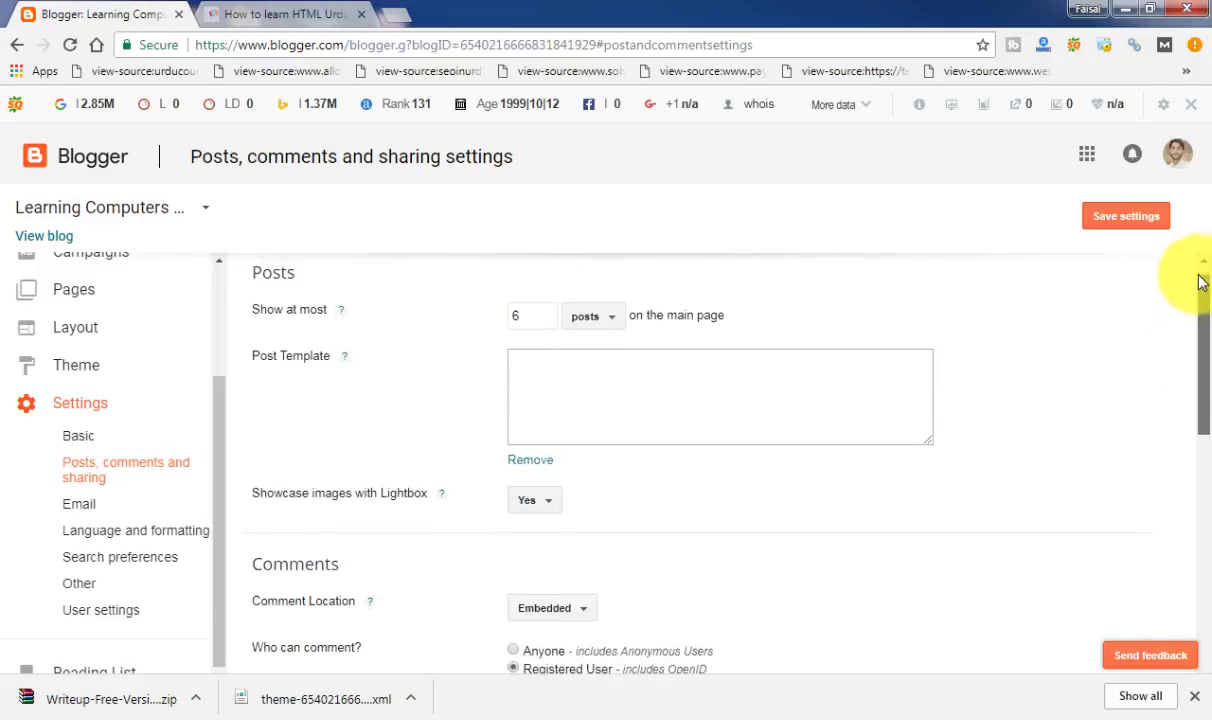
Switch to the Email settings, discarding the unsaved changes, and review the email posting and comment notification options
left_click(85, 503)
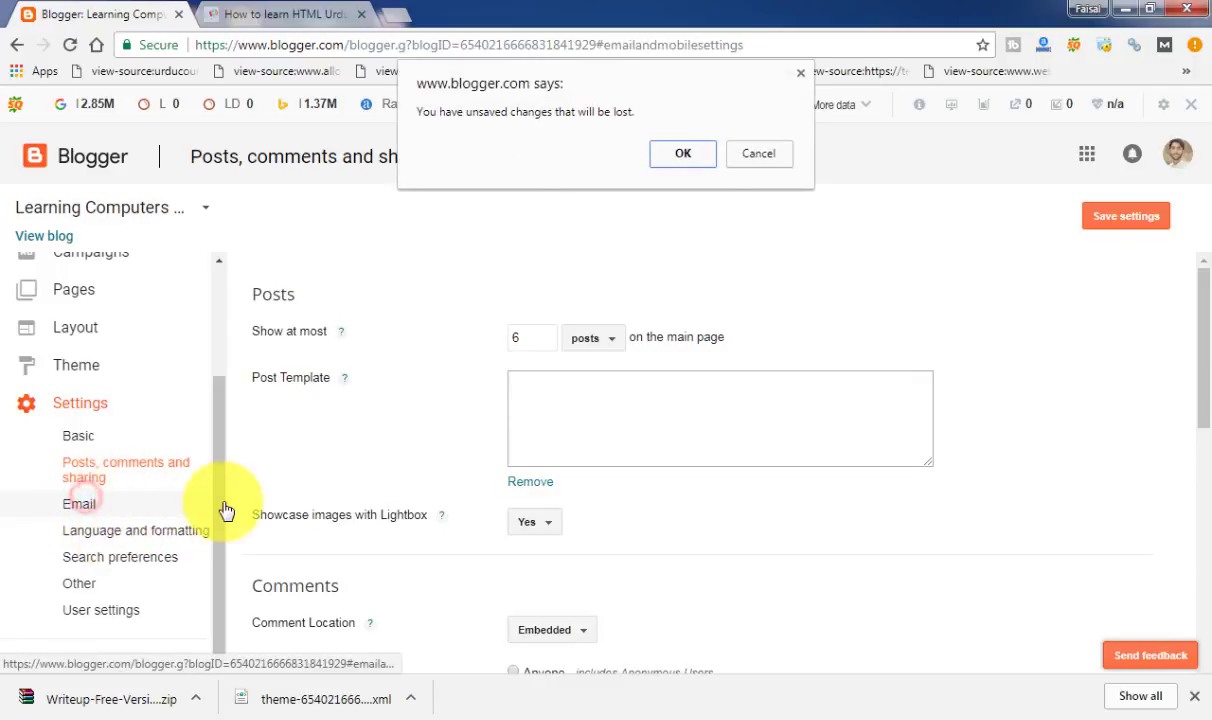
left_click(692, 150)
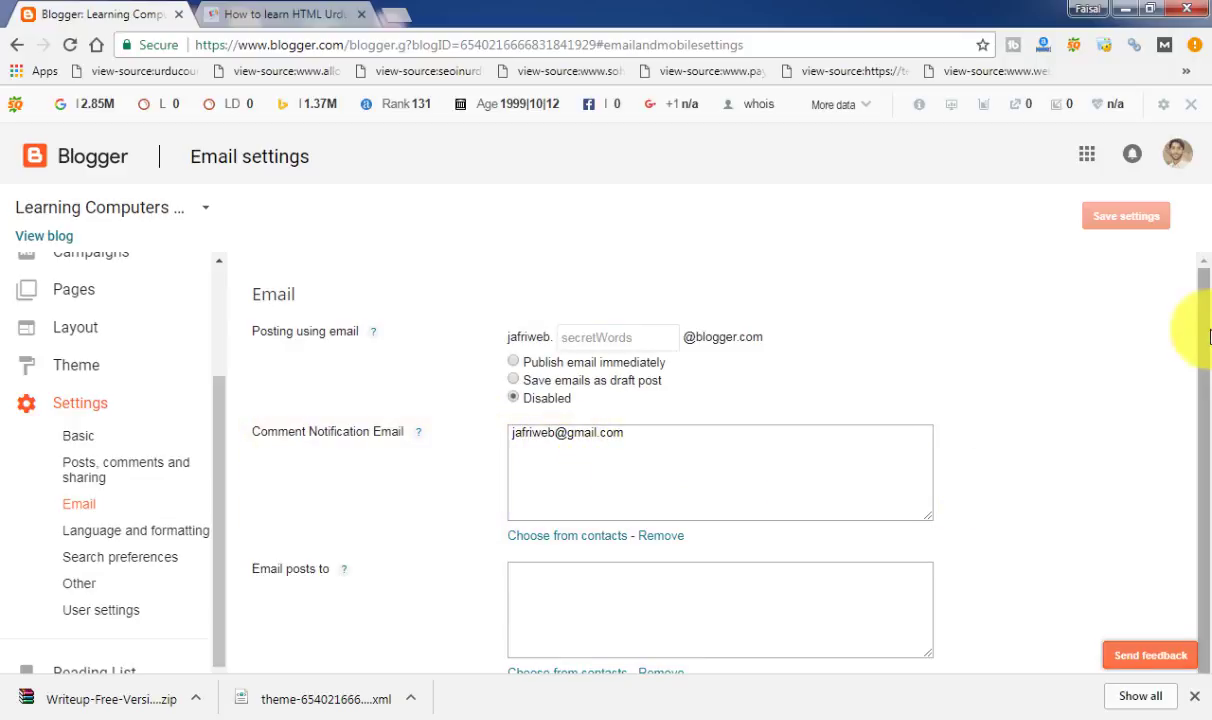
left_click_drag(1207, 340, 1196, 314)
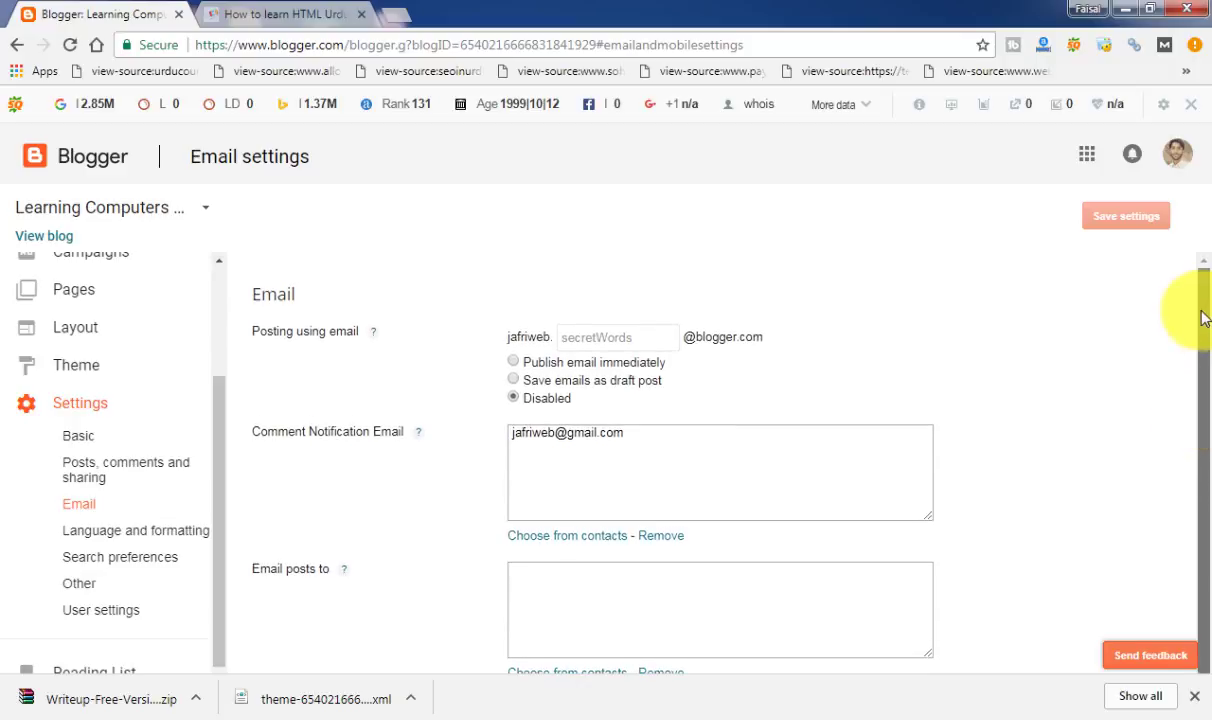
Look through the Language and formatting, Search preferences, Other and Basic settings pages without changing anything
left_click(163, 528)
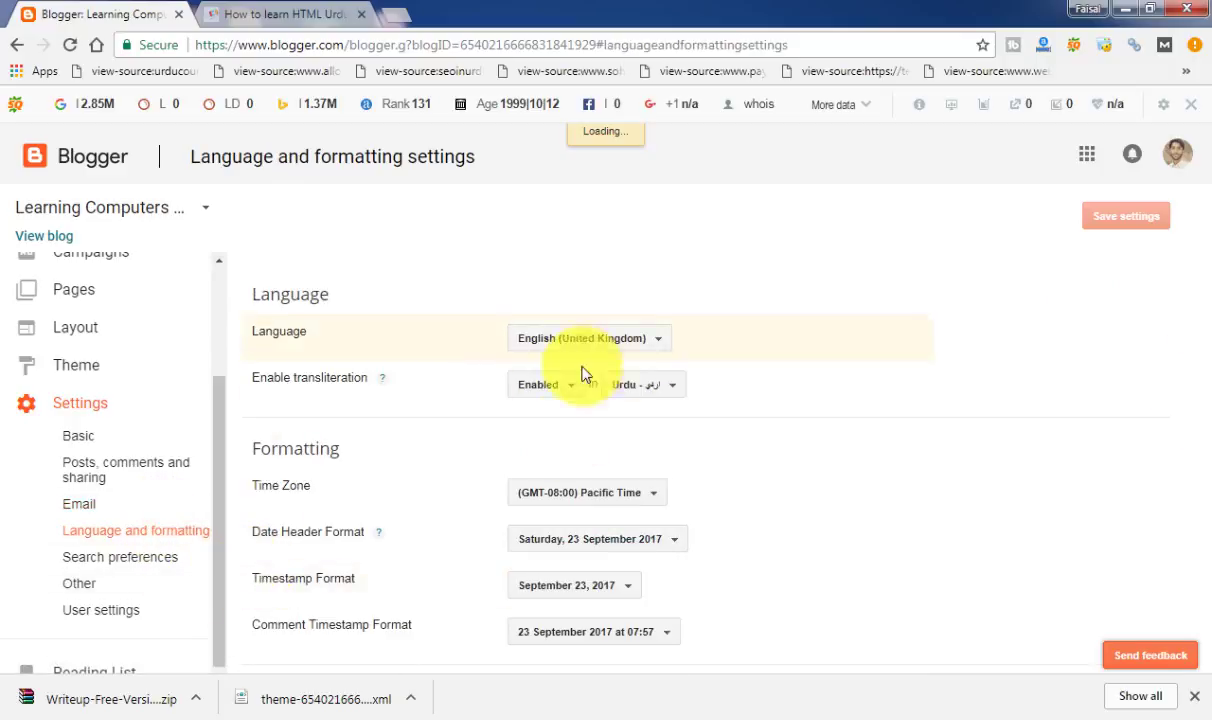
left_click(135, 560)
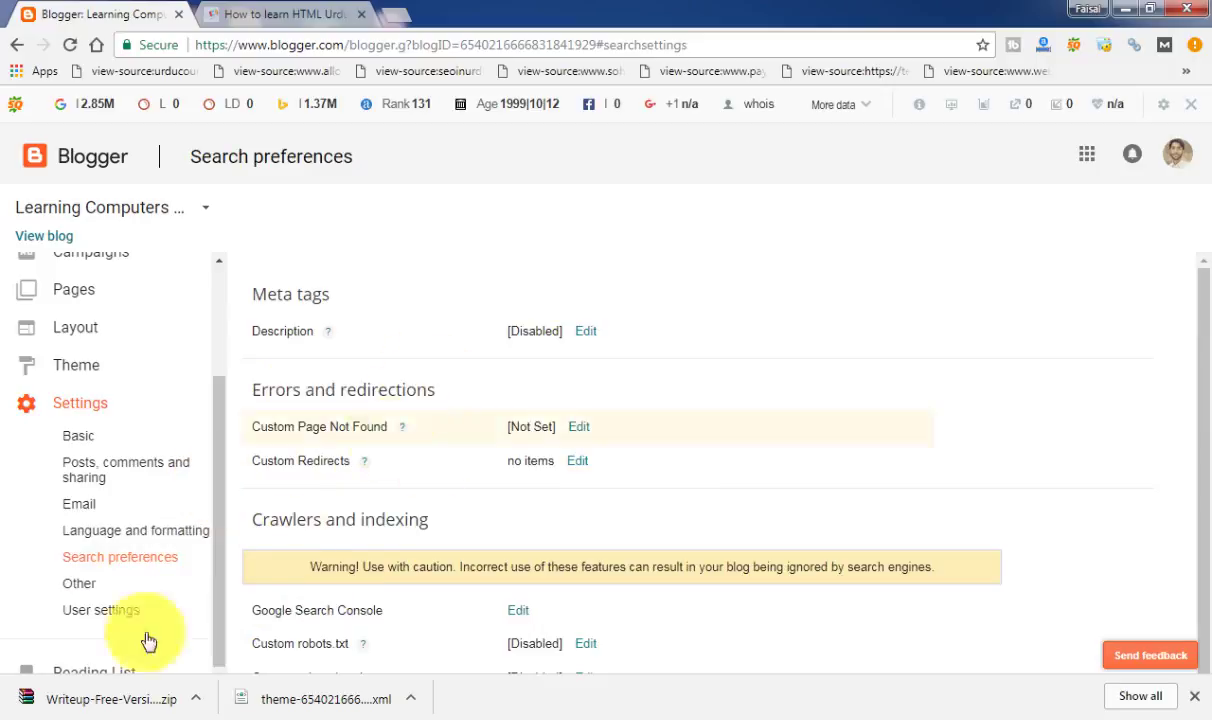
left_click(88, 585)
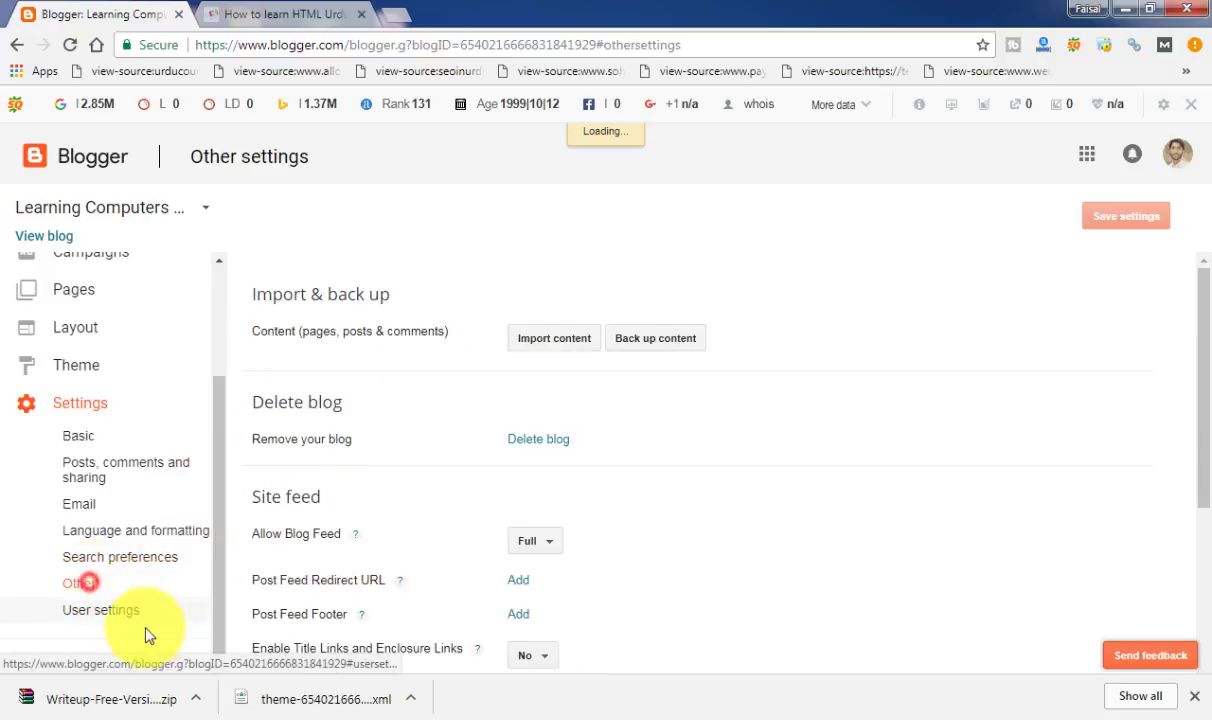
left_click(85, 438)
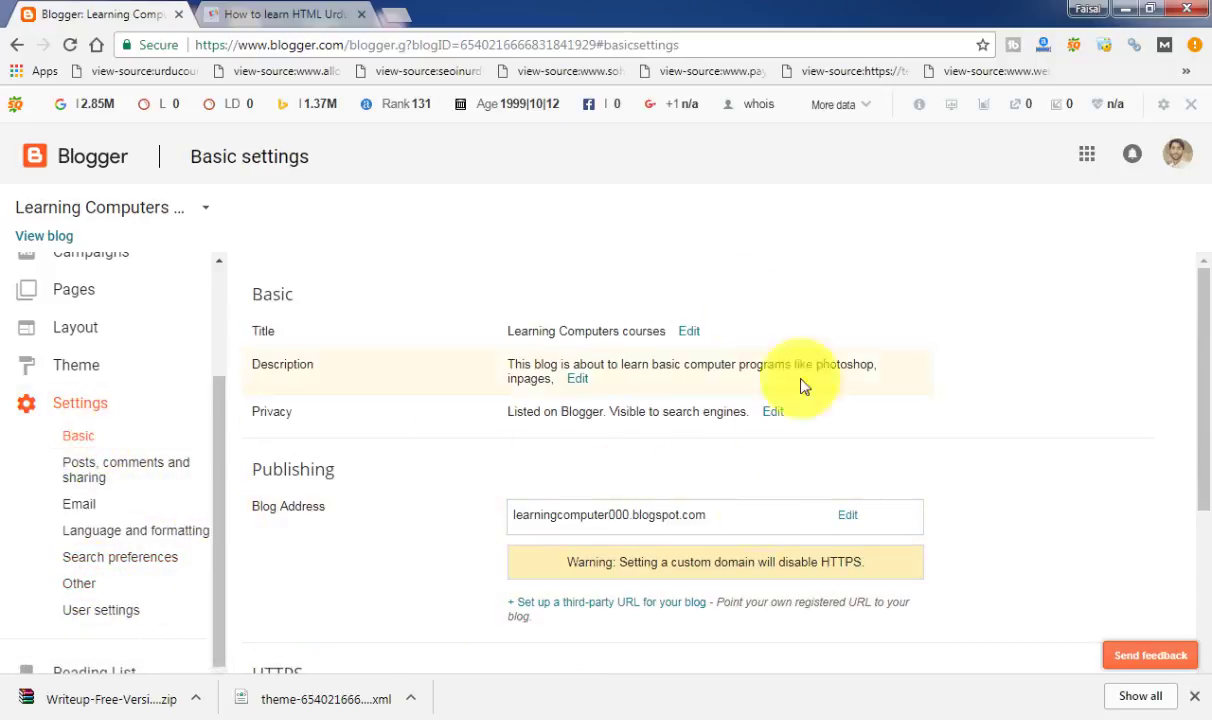
left_click_drag(1190, 346, 1205, 258)
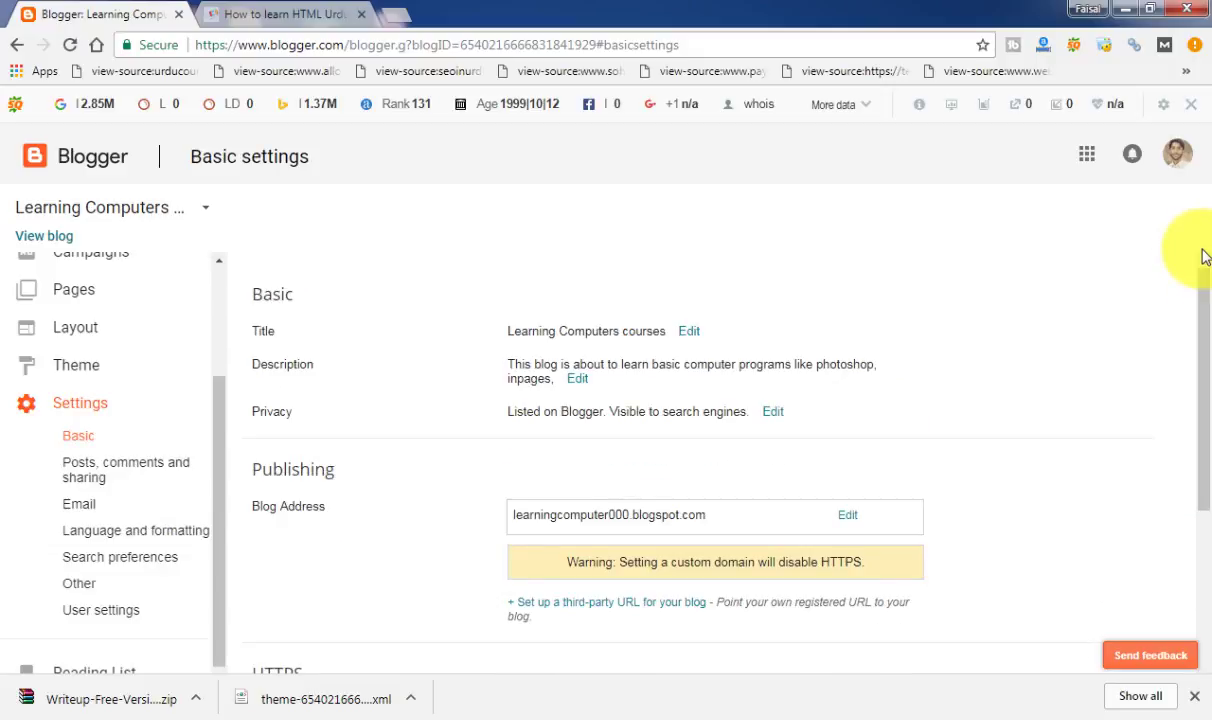
left_click(219, 306)
left_click_drag(224, 311, 222, 308)
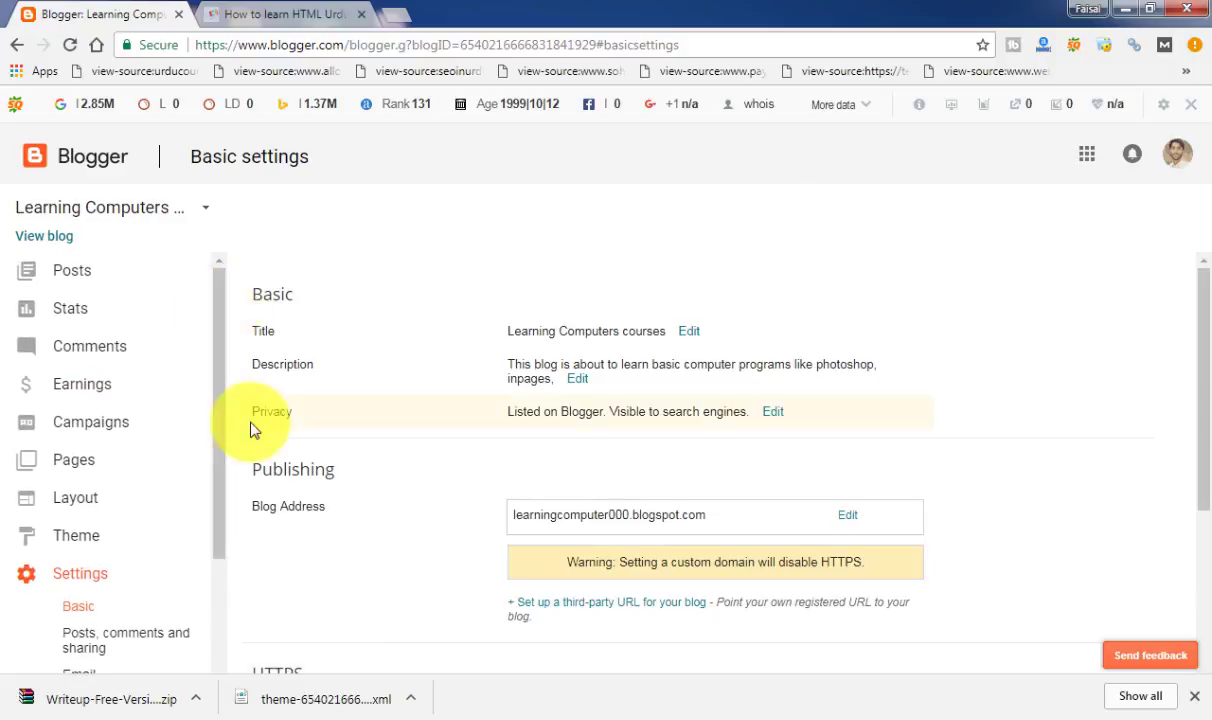
left_click(1128, 9)
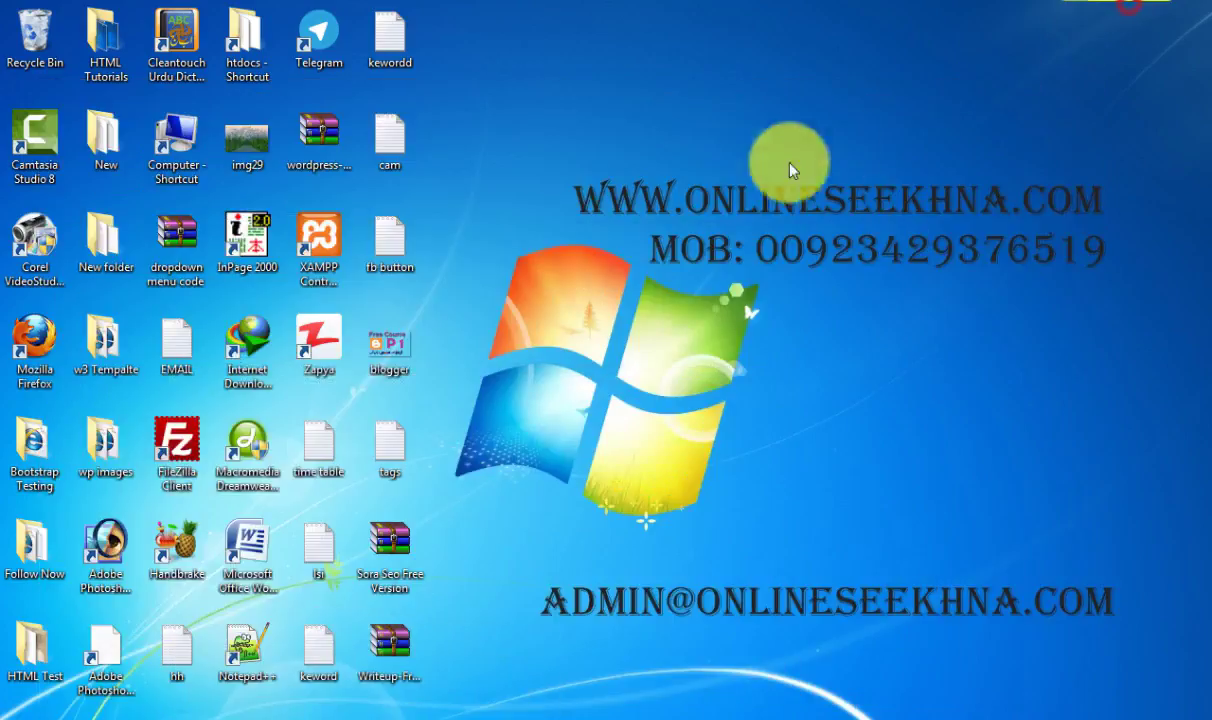
right_click(708, 180)
left_click(770, 236)
left_click(388, 716)
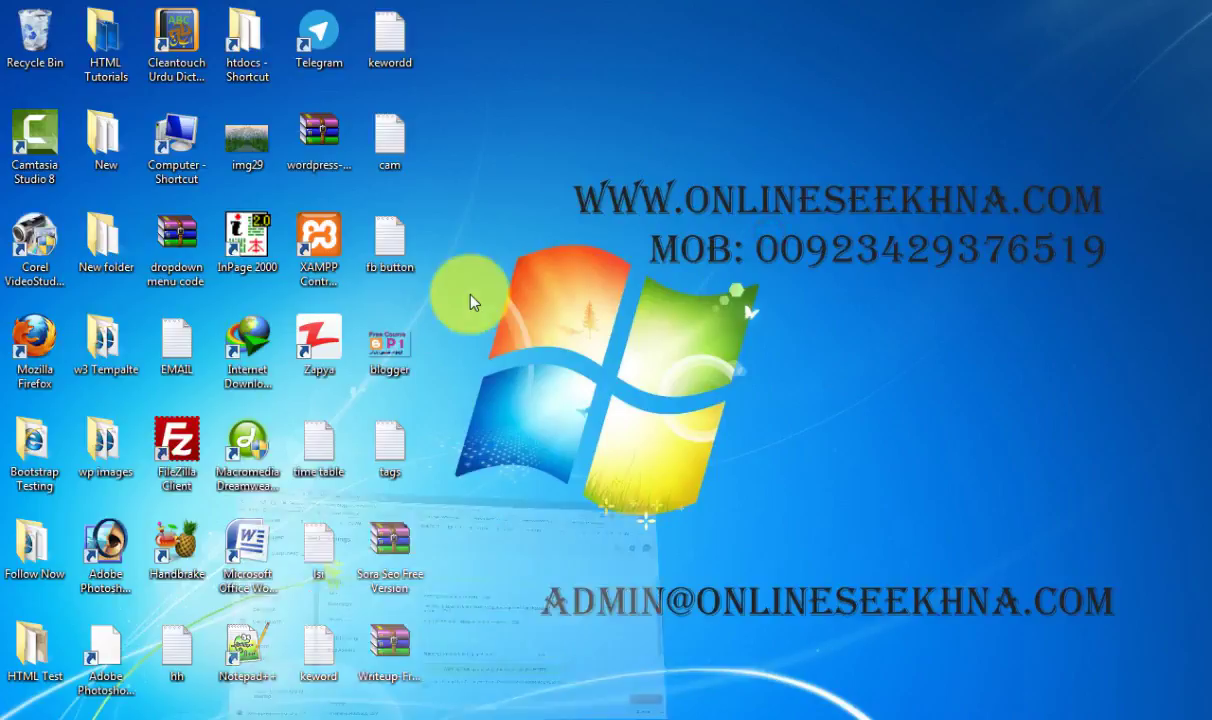
View the blog's public home page, then minimize the browser window
left_click(285, 14)
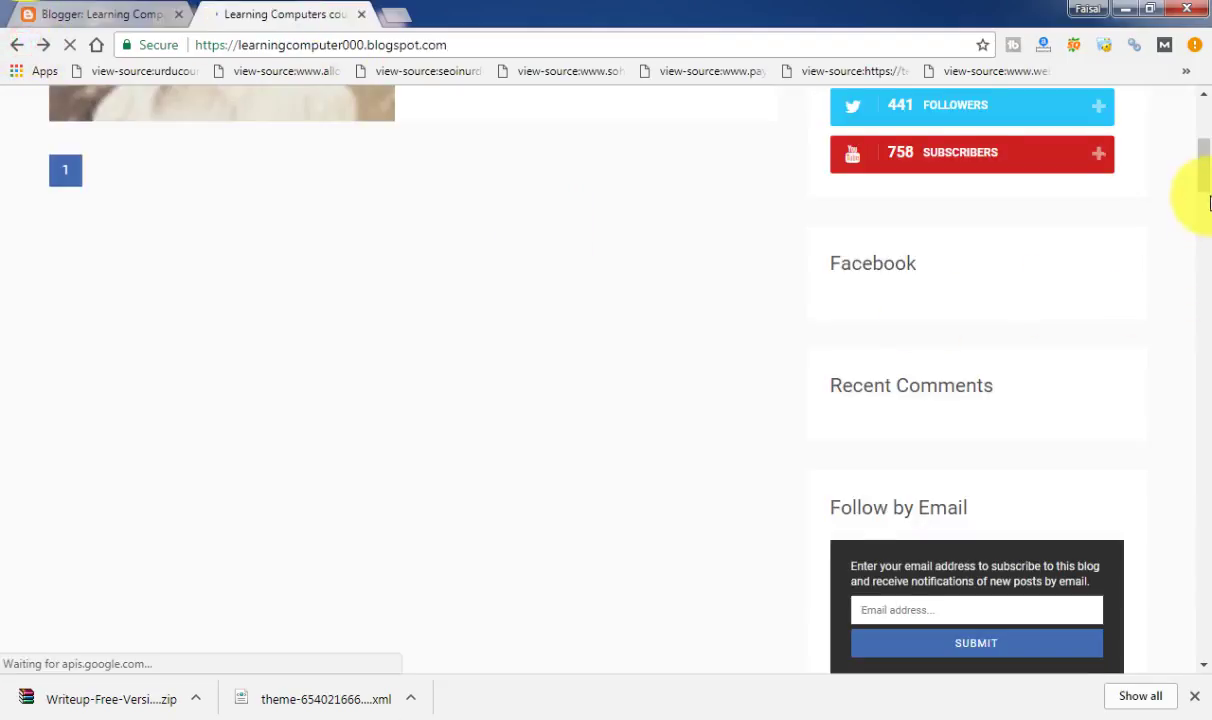
left_click(1207, 118)
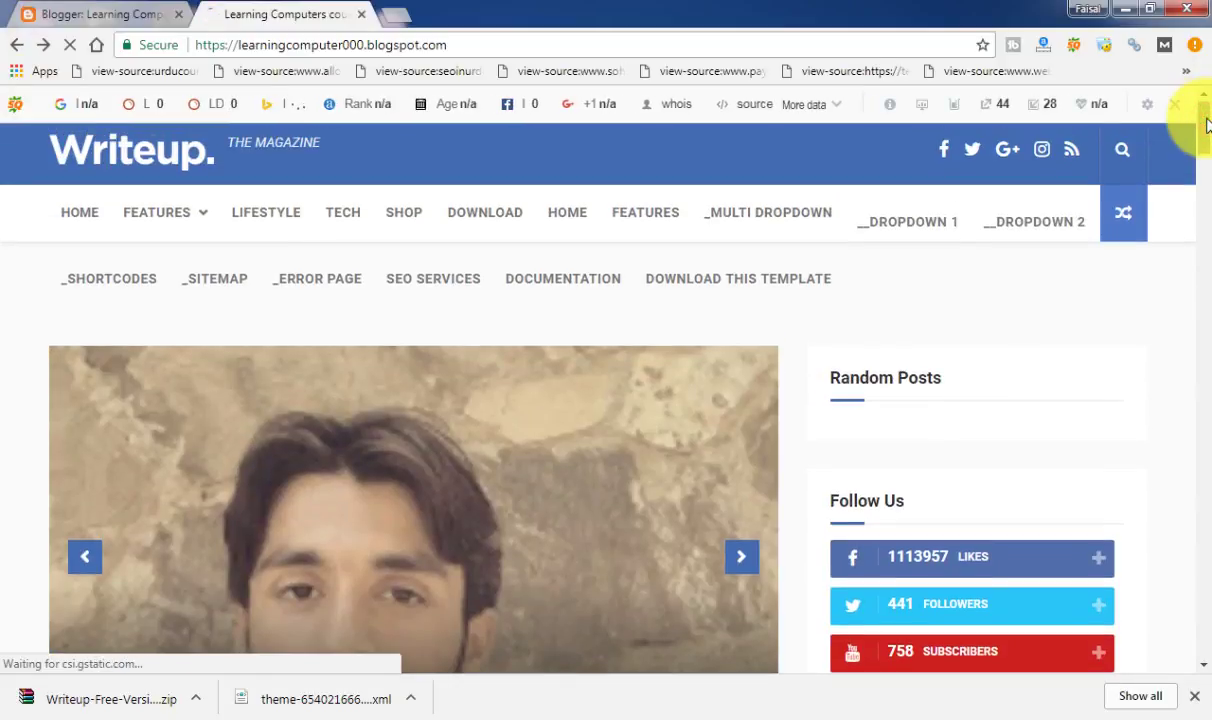
left_click(1125, 8)
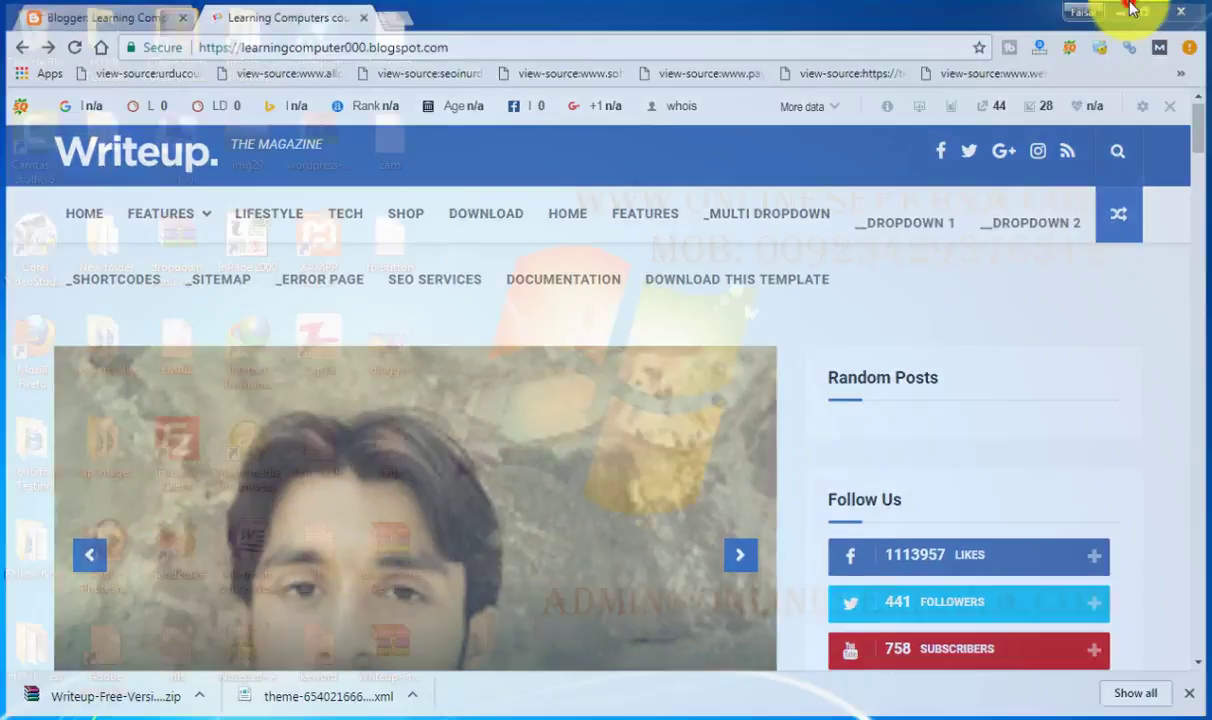